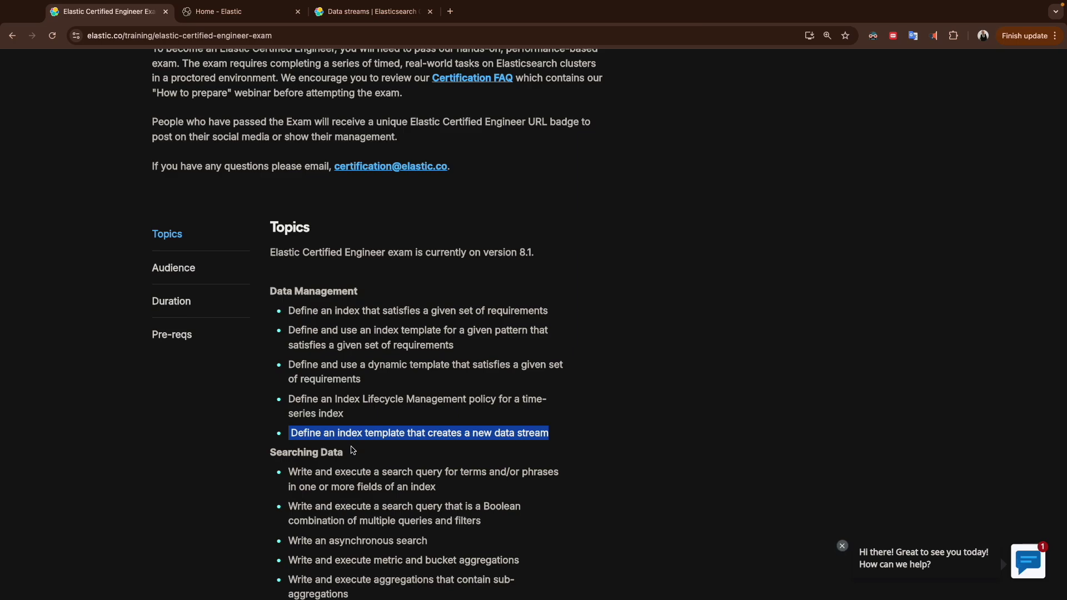
Step: Switch to the Elasticsearch Data streams documentation page and skim it down to the Write index section
{"action": "left_click", "coordinate": [502, 431]}
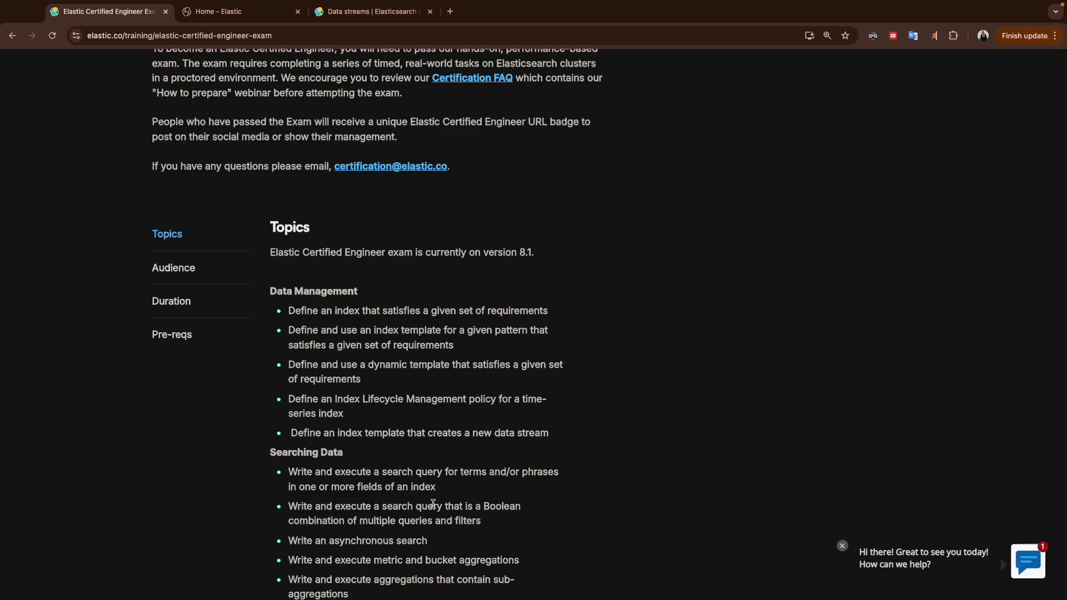
{"action": "left_click", "coordinate": [370, 11]}
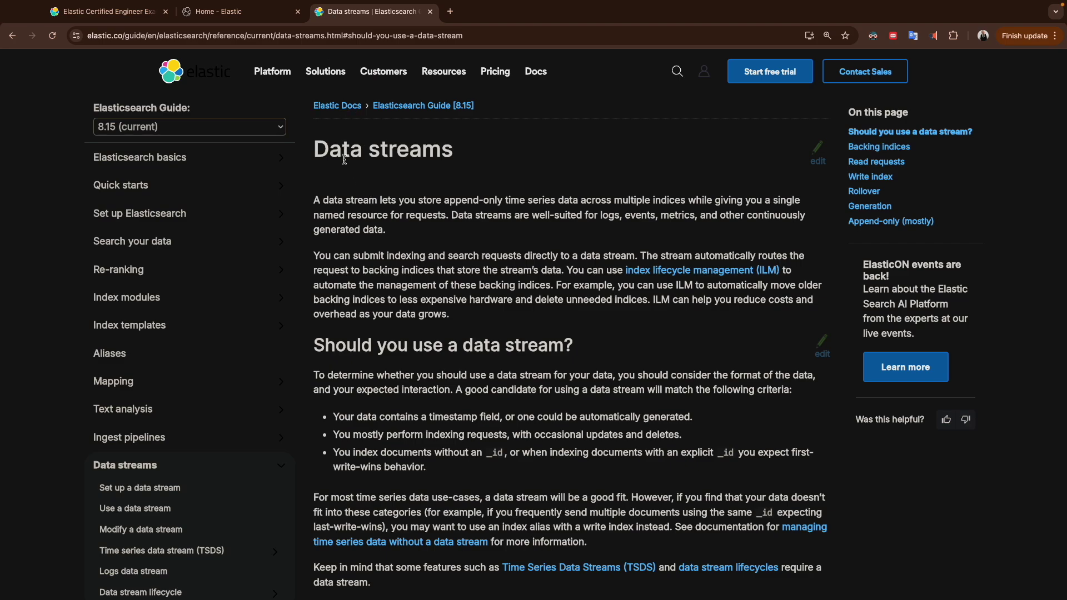
{"action": "triple_click", "coordinate": [326, 149]}
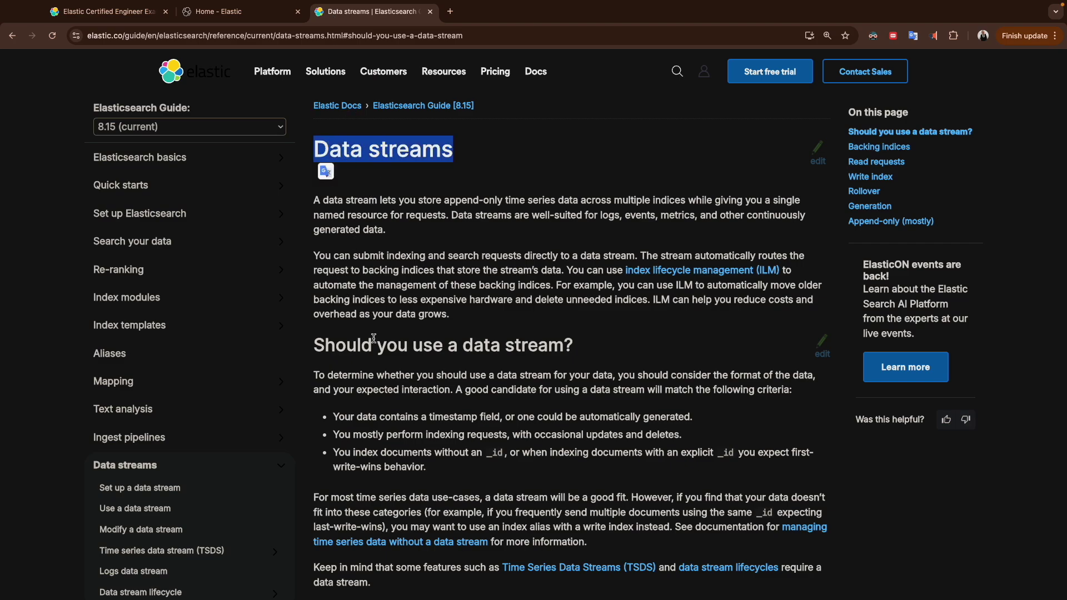
{"action": "scroll", "coordinate": [405, 358], "scroll_direction": "down", "scroll_amount": 1}
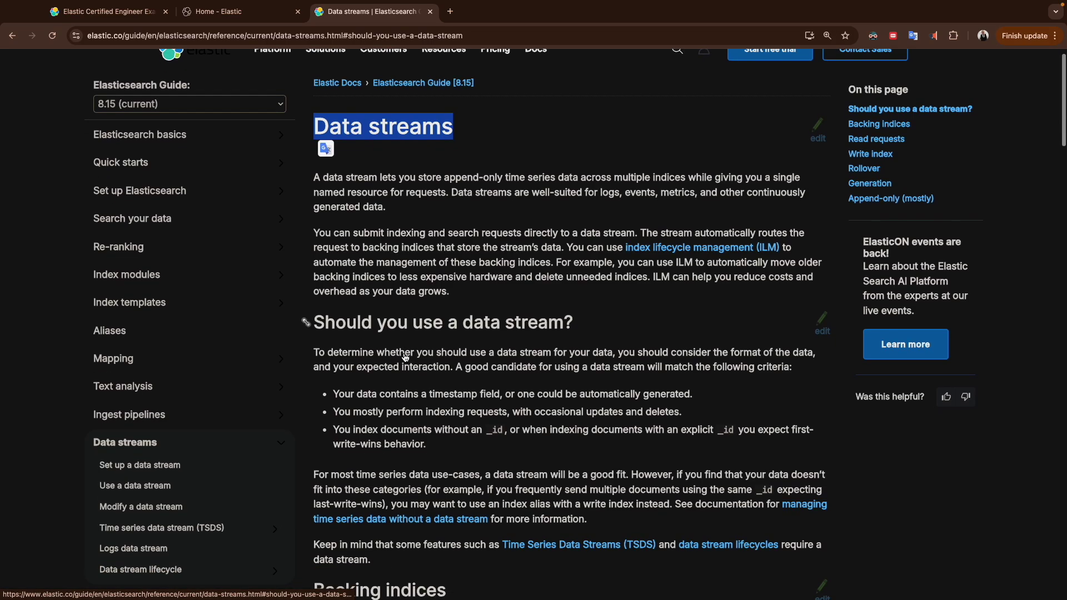
{"action": "scroll", "coordinate": [405, 358], "scroll_direction": "down", "scroll_amount": 18}
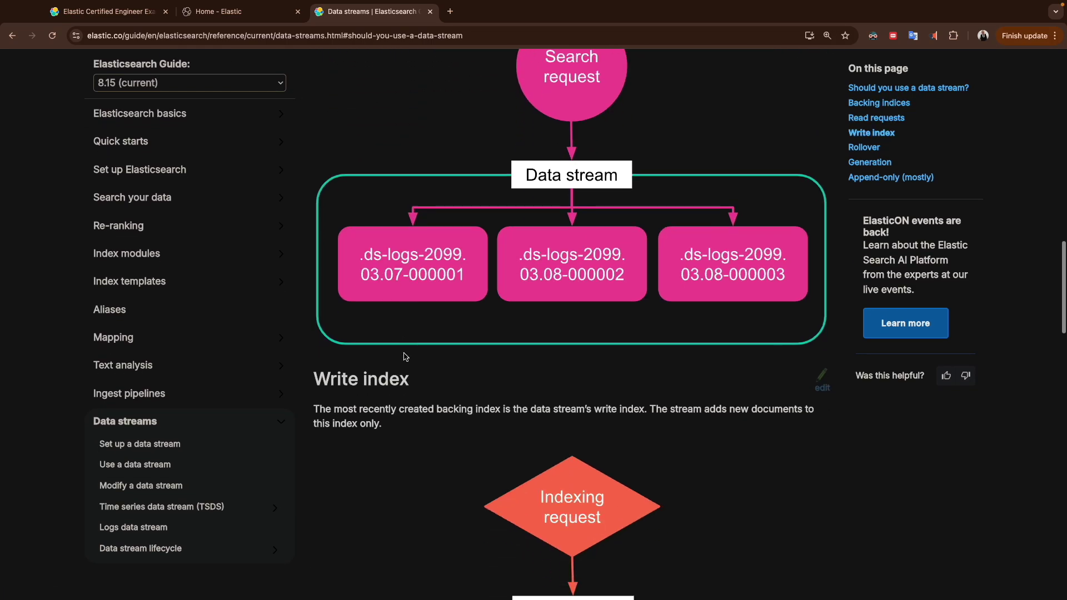
{"action": "scroll", "coordinate": [405, 357], "scroll_direction": "down", "scroll_amount": 4}
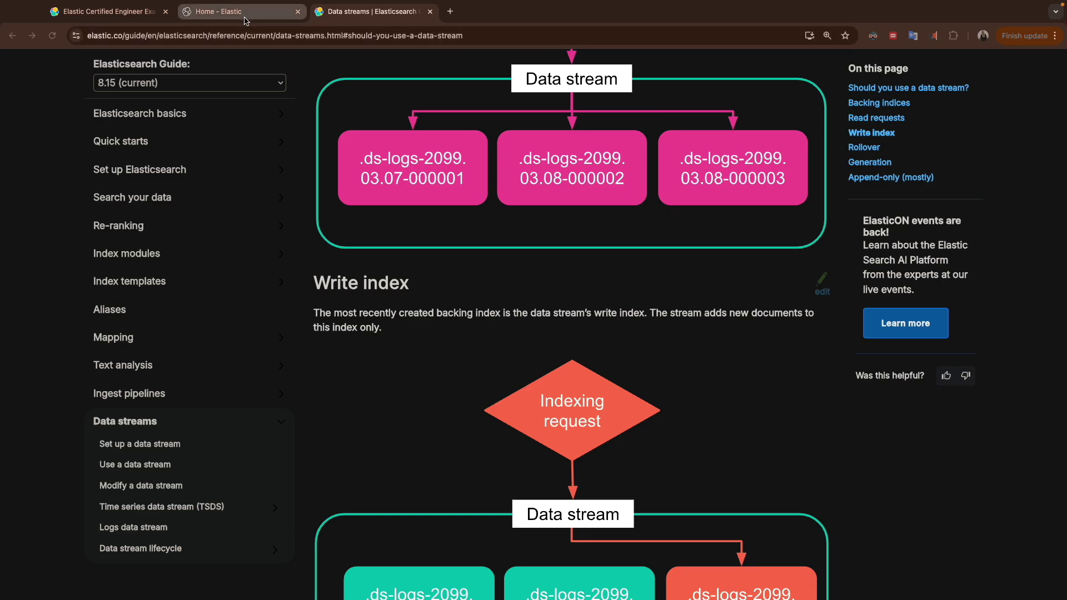
Step: Read the Data streams introduction about append-only time series data and the criteria for using a data stream
{"action": "scroll", "coordinate": [475, 286], "scroll_direction": "up", "scroll_amount": 15}
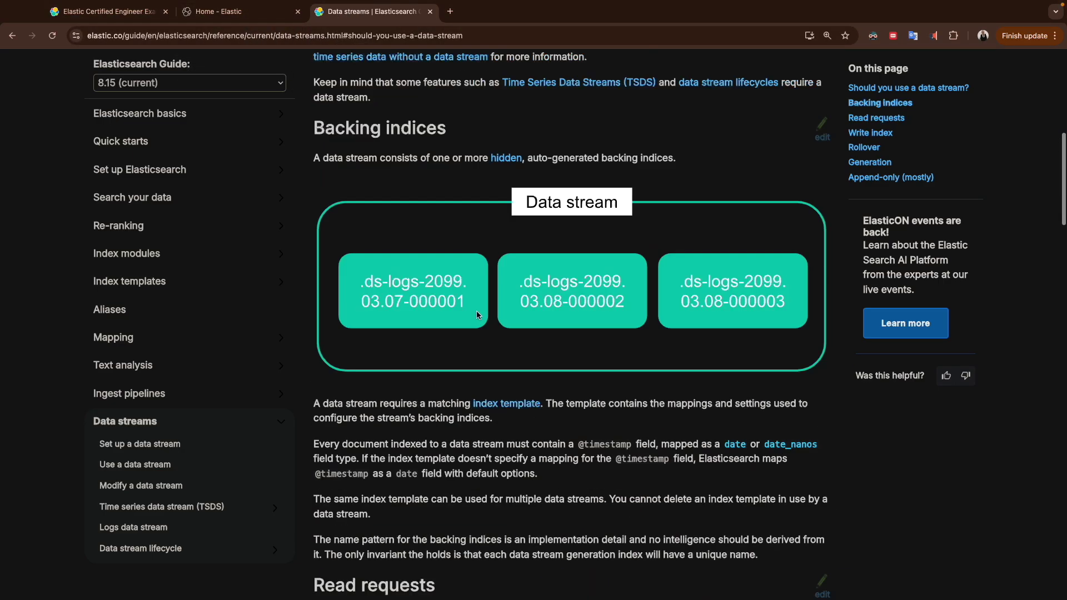
{"action": "left_click", "coordinate": [378, 201]}
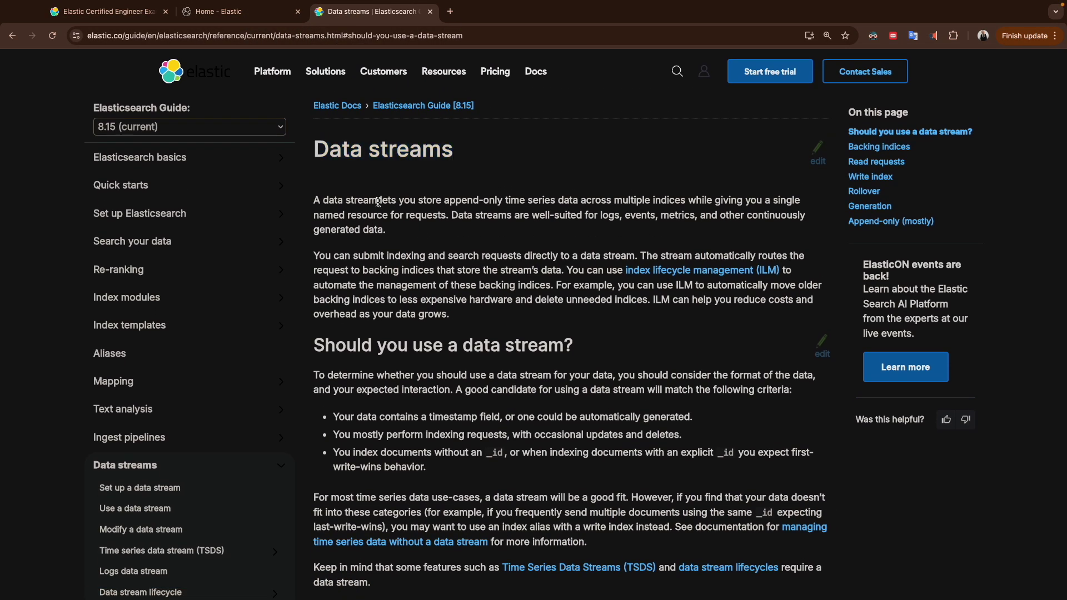
{"action": "triple_click", "coordinate": [378, 201]}
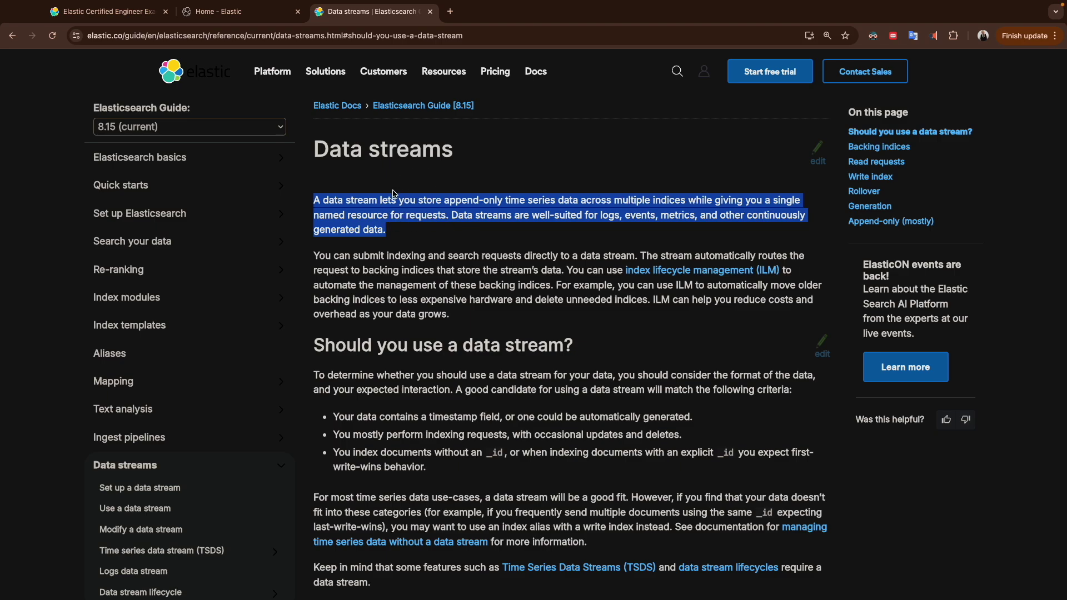
{"action": "left_click", "coordinate": [479, 200]}
{"action": "left_click_drag", "start_coordinate": [506, 201], "coordinate": [551, 202]}
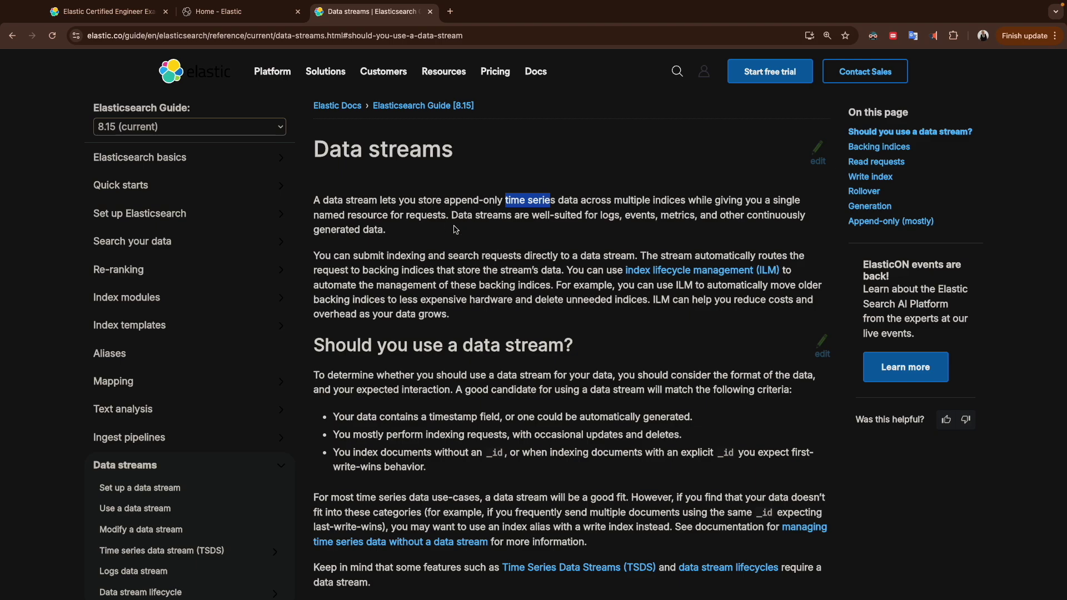
{"action": "scroll", "coordinate": [455, 229], "scroll_direction": "down", "scroll_amount": 2}
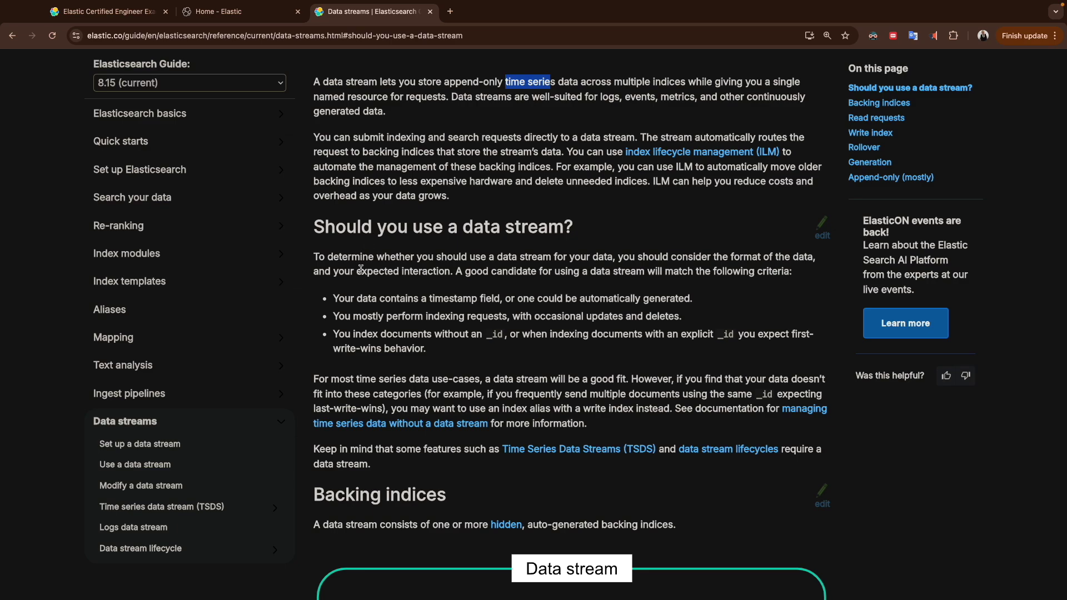
{"action": "double_click", "coordinate": [393, 300]}
{"action": "left_click", "coordinate": [431, 303]}
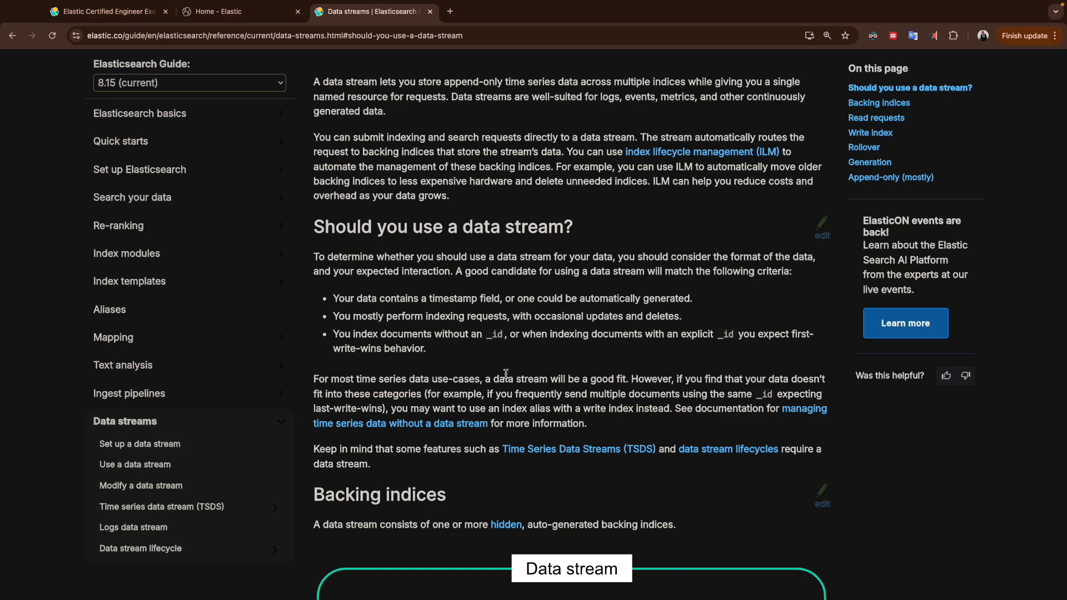
Step: Examine the Backing indices, Read requests and Write index diagrams to see how a data stream routes searches and indexing
{"action": "scroll", "coordinate": [506, 374], "scroll_direction": "down", "scroll_amount": 1}
{"action": "scroll", "coordinate": [505, 374], "scroll_direction": "down", "scroll_amount": 6}
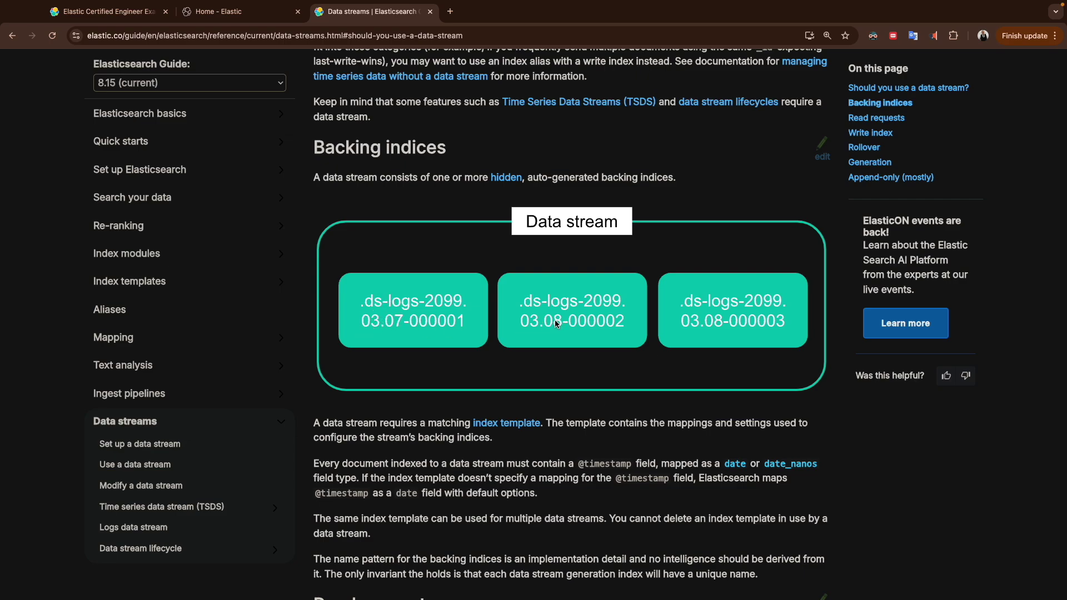
{"action": "scroll", "coordinate": [578, 262], "scroll_direction": "down", "scroll_amount": 1}
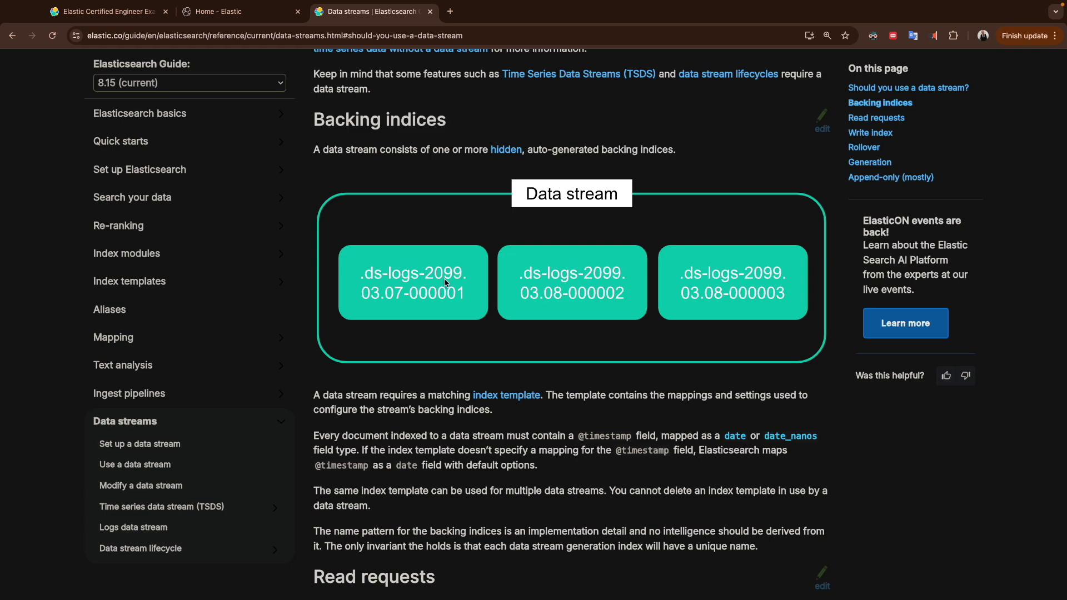
{"action": "scroll", "coordinate": [460, 323], "scroll_direction": "down", "scroll_amount": 8}
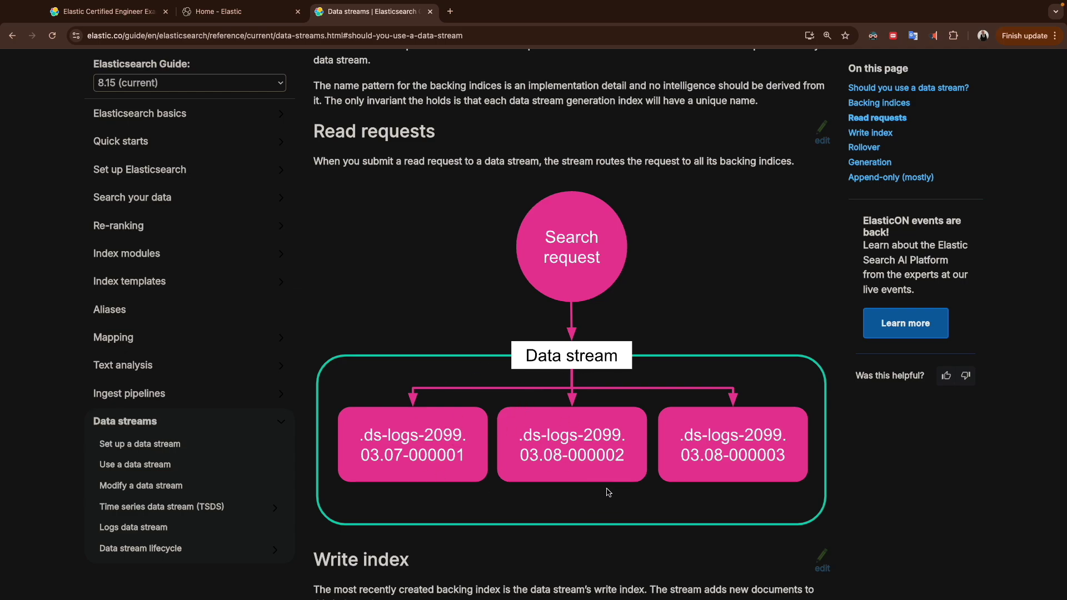
{"action": "scroll", "coordinate": [583, 451], "scroll_direction": "down", "scroll_amount": 6}
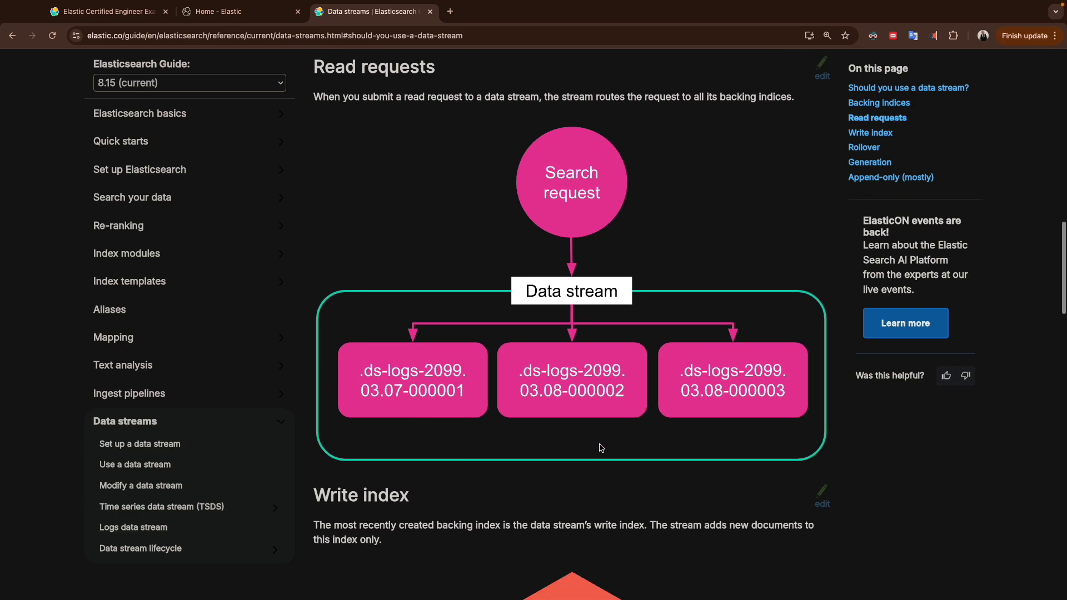
{"action": "scroll", "coordinate": [599, 447], "scroll_direction": "down", "scroll_amount": 1}
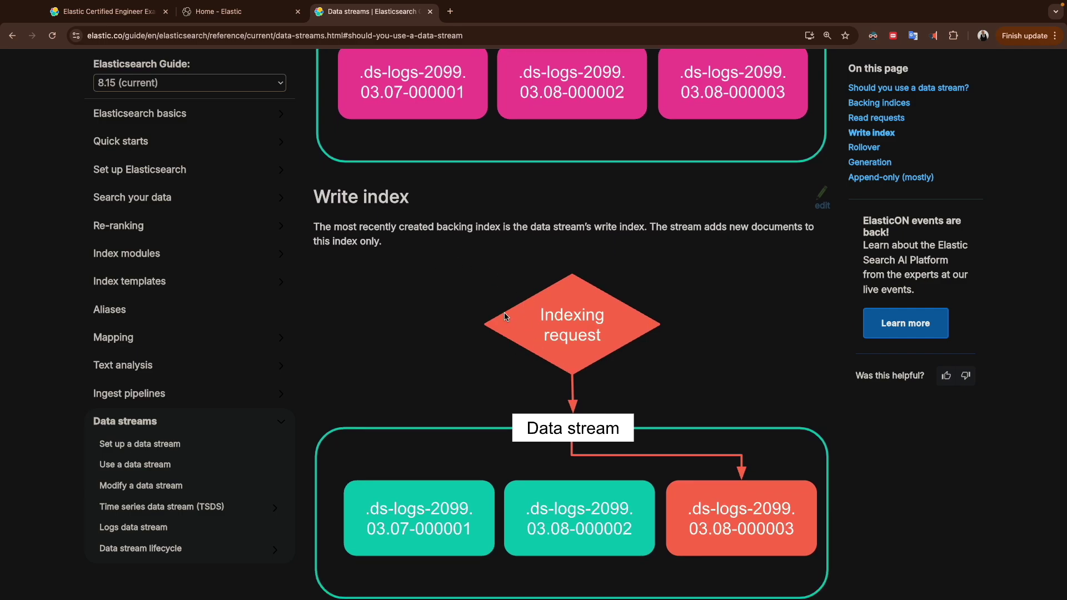
{"action": "scroll", "coordinate": [464, 180], "scroll_direction": "up", "scroll_amount": 6}
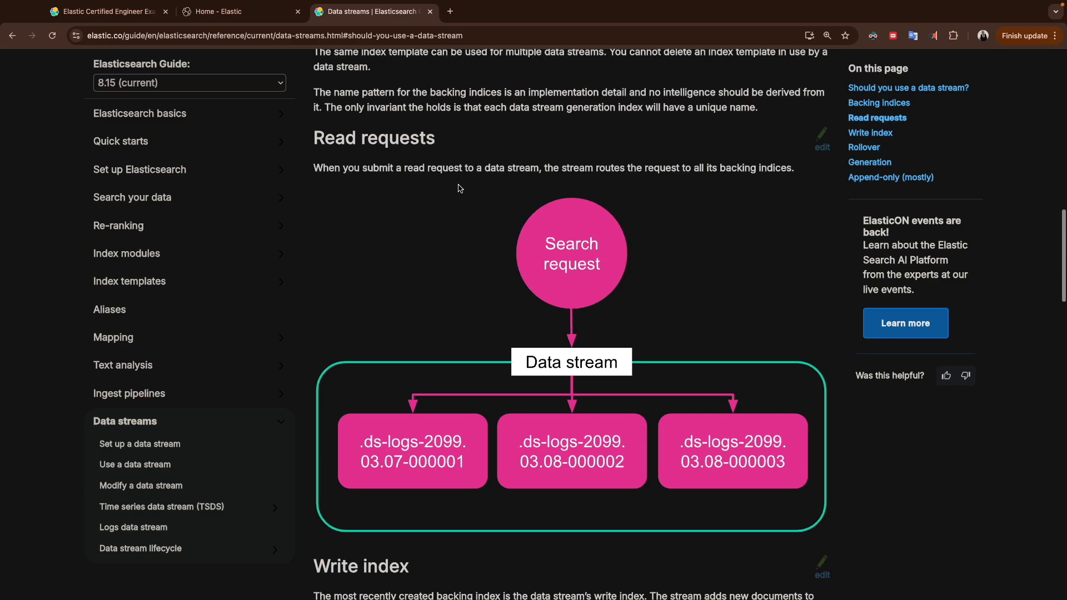
{"action": "scroll", "coordinate": [564, 213], "scroll_direction": "up", "scroll_amount": 8}
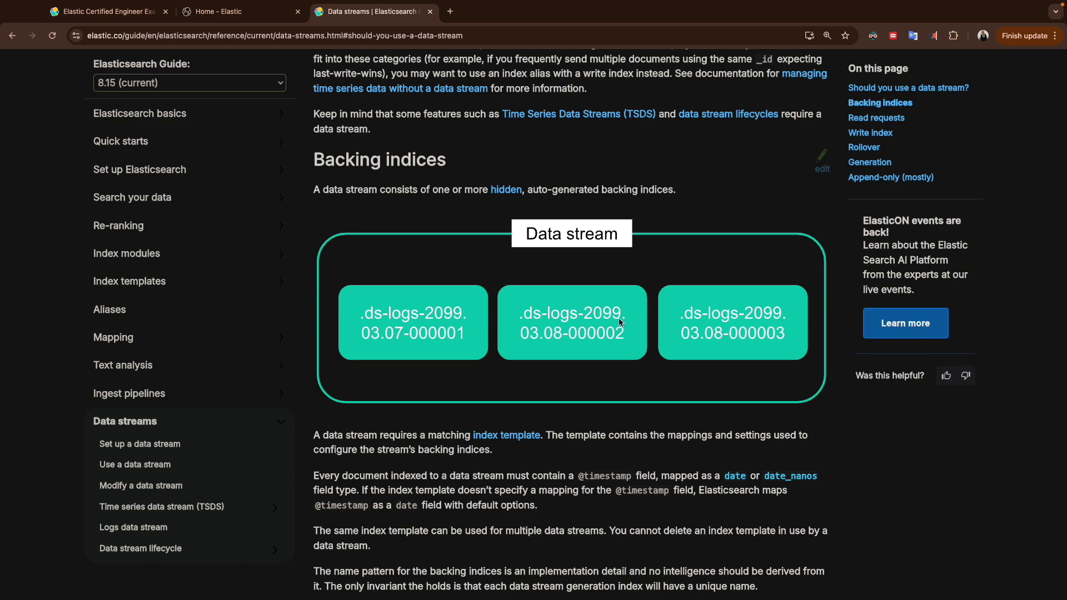
{"action": "scroll", "coordinate": [529, 343], "scroll_direction": "down", "scroll_amount": 20}
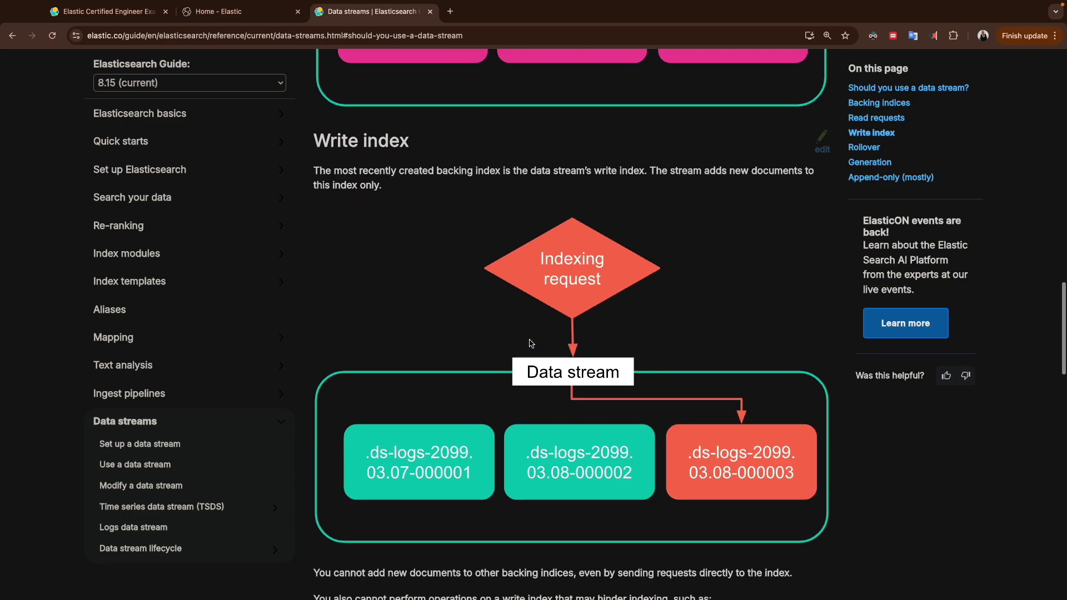
{"action": "scroll", "coordinate": [560, 385], "scroll_direction": "down", "scroll_amount": 3}
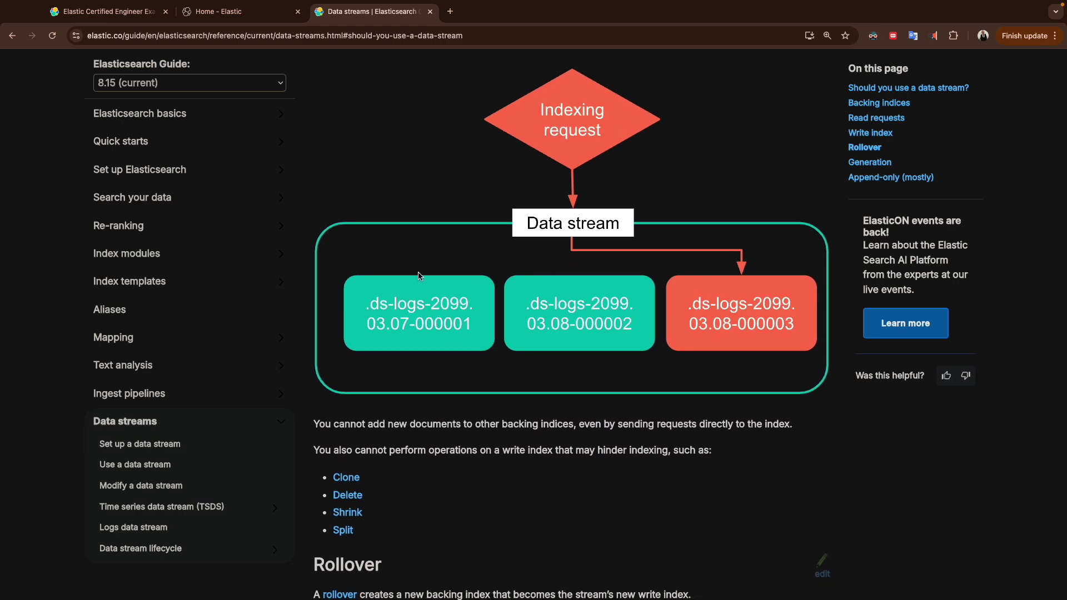
Step: Switch to Kibana and view the Data Streams list in Stack Management's Index Management
{"action": "left_click", "coordinate": [253, 21]}
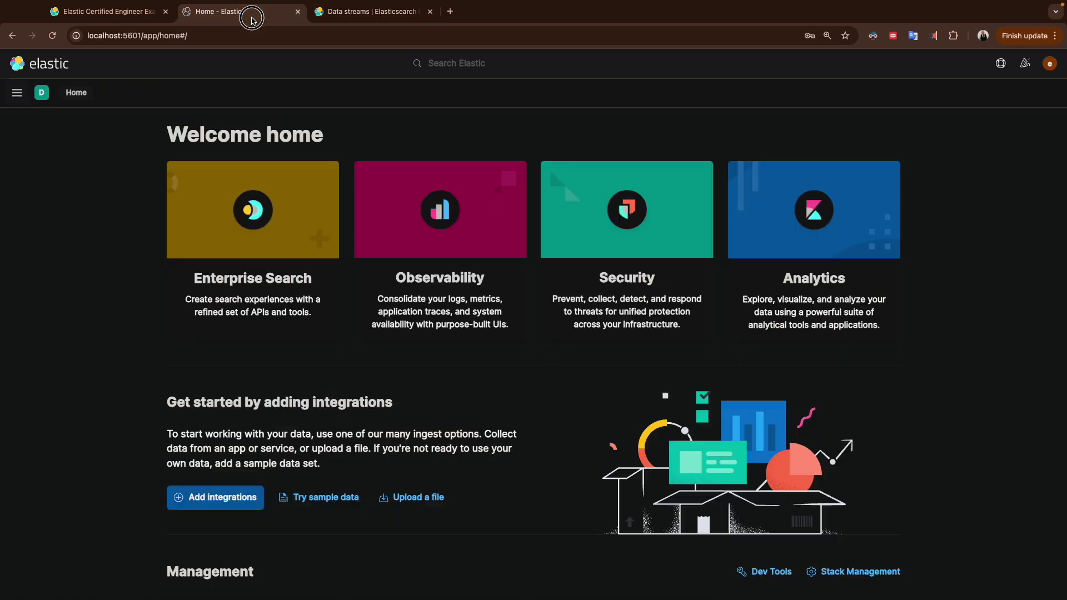
{"action": "scroll", "coordinate": [68, 328], "scroll_direction": "down", "scroll_amount": 3}
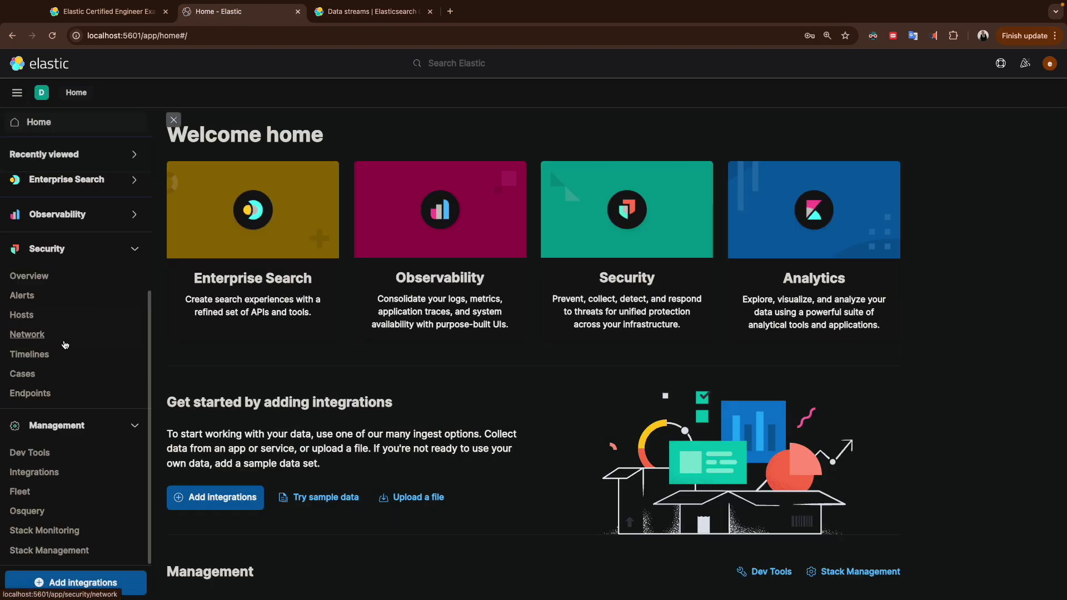
{"action": "left_click", "coordinate": [32, 555]}
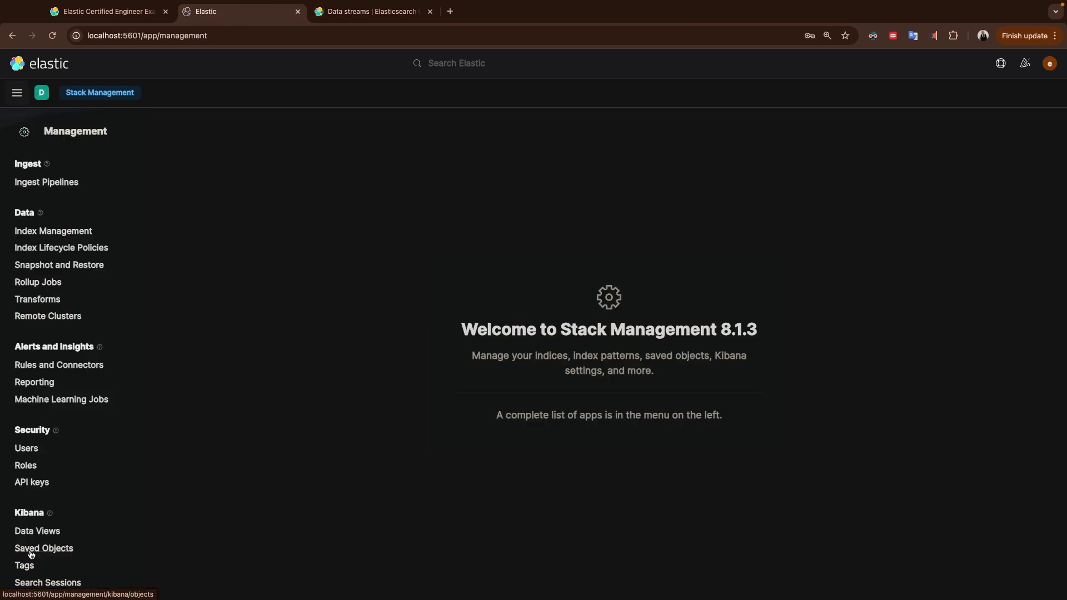
{"action": "left_click", "coordinate": [67, 232]}
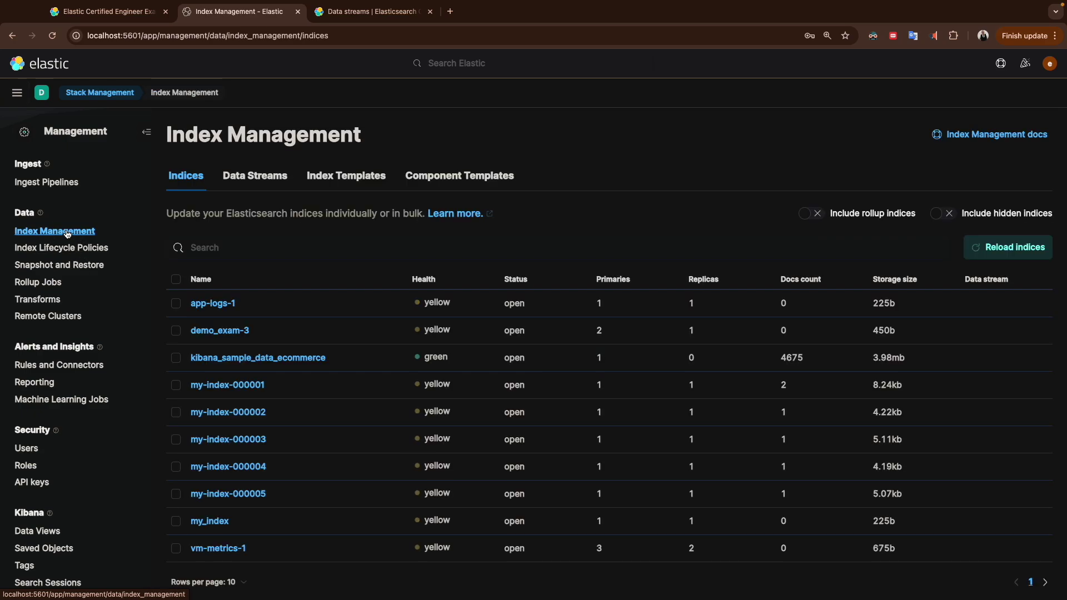
{"action": "left_click", "coordinate": [249, 179]}
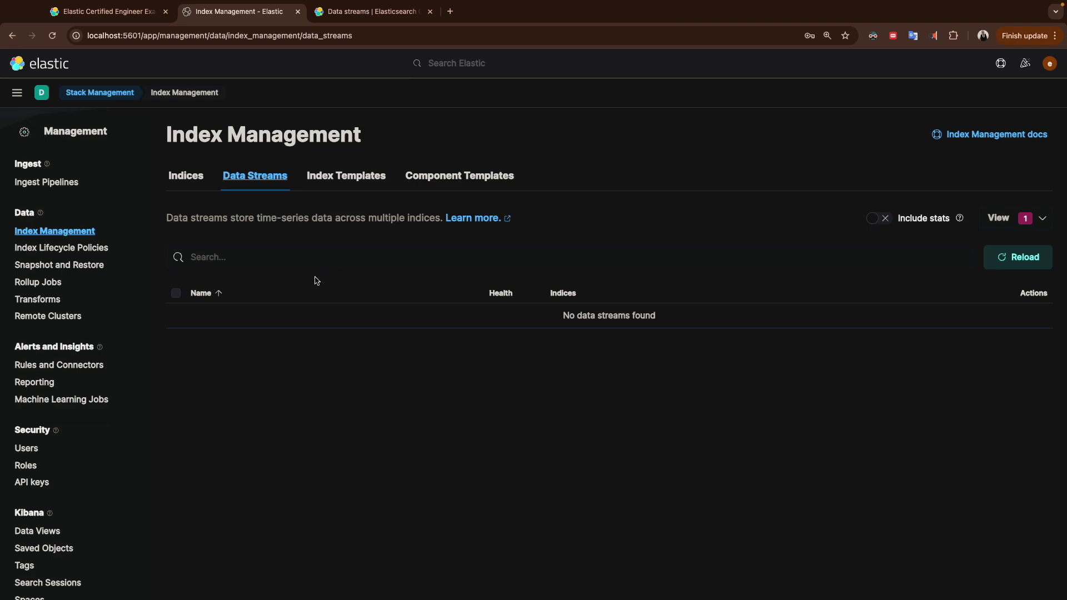
Step: Open the Dev Tools Console in Kibana
{"action": "left_click", "coordinate": [17, 93]}
{"action": "scroll", "coordinate": [95, 411], "scroll_direction": "down", "scroll_amount": 5}
{"action": "left_click", "coordinate": [30, 453]}
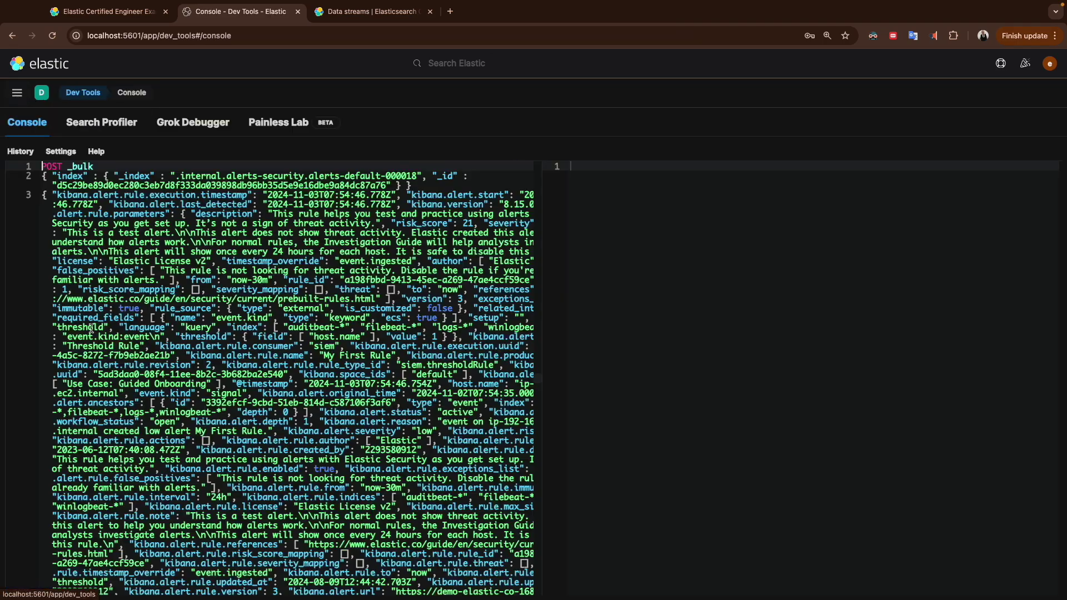
Step: Delete all the old requests from the console editor, leaving it empty
{"action": "key", "text": "Return"}
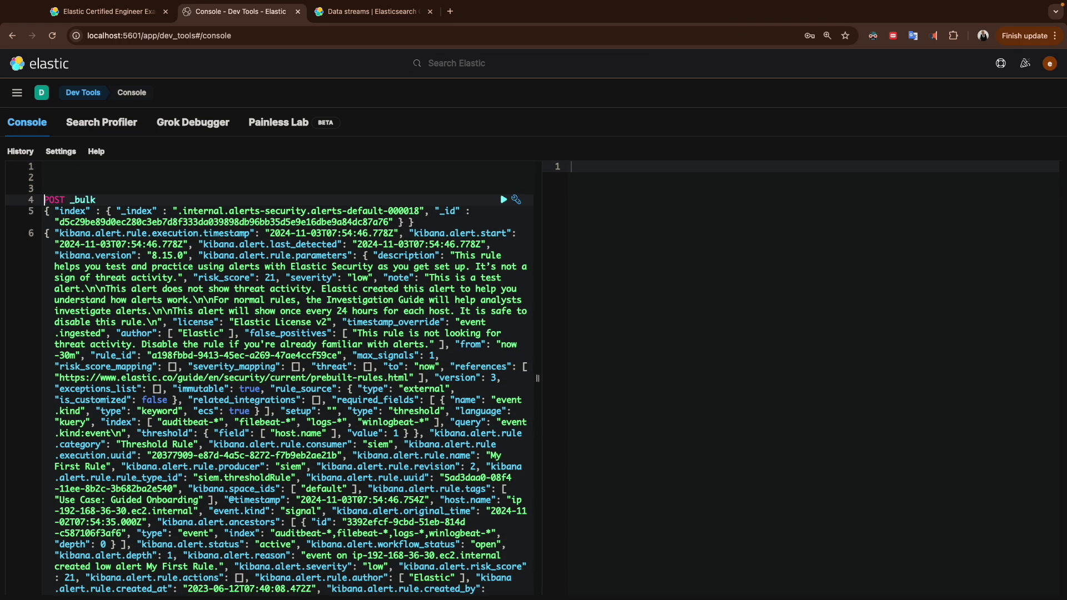
{"action": "left_click", "coordinate": [46, 212]}
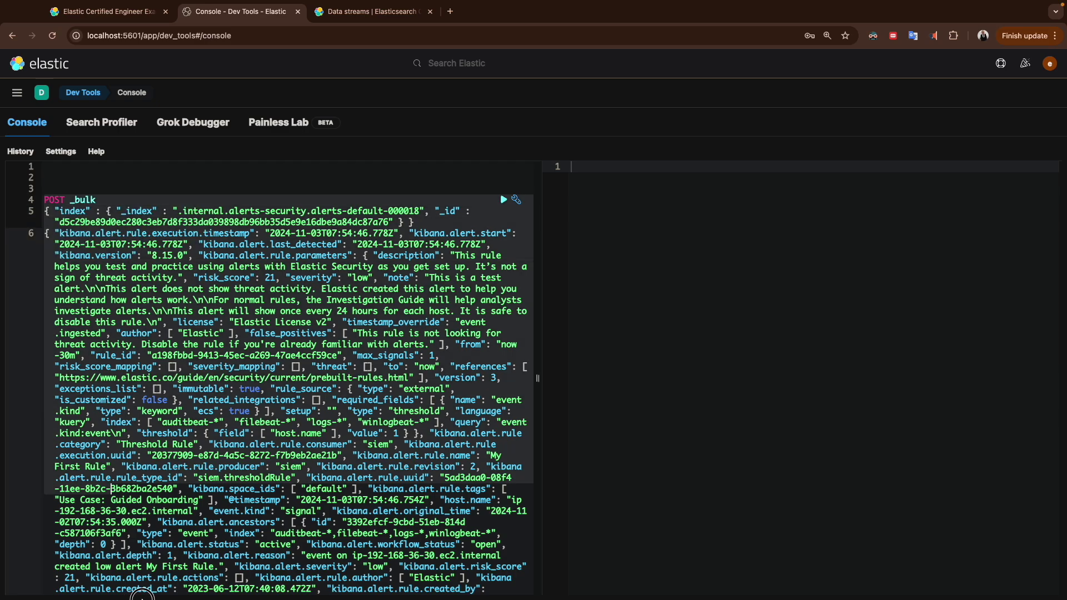
{"action": "scroll", "coordinate": [227, 364], "scroll_direction": "down", "scroll_amount": 15}
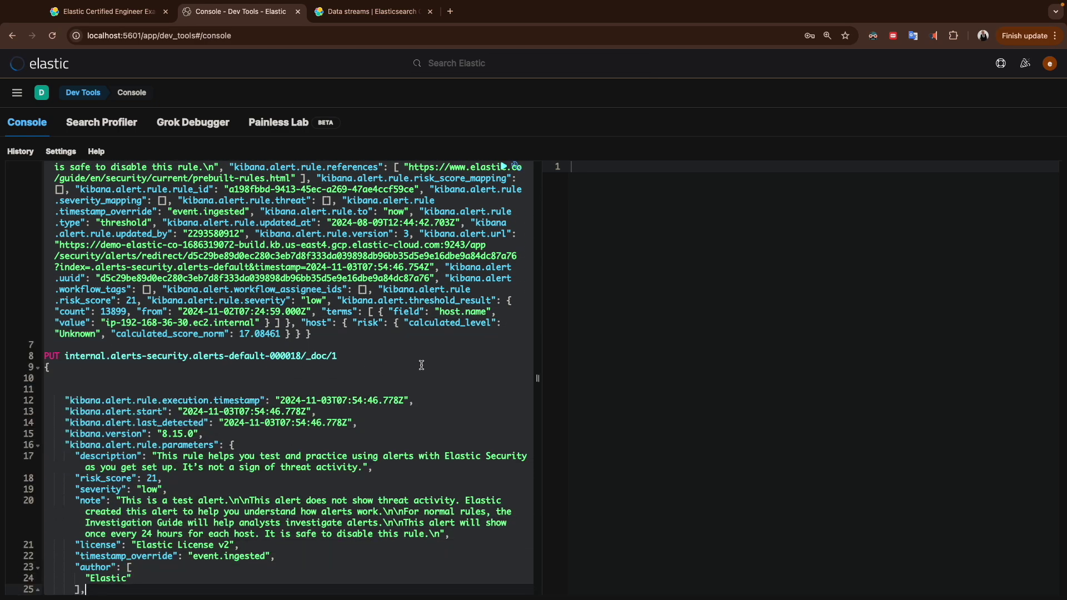
{"action": "key", "text": "super+shift+Up"}
{"action": "key", "text": "BackSpace"}
{"action": "key", "text": "Return"}
{"action": "key", "text": "Return"}
{"action": "key", "text": "Return"}
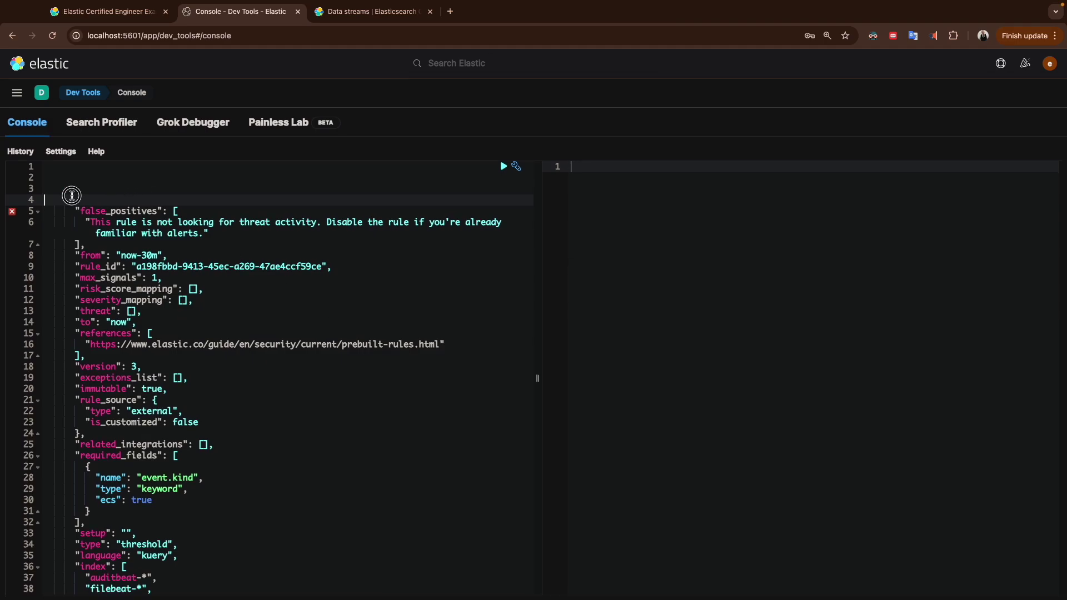
{"action": "key", "text": "super+a"}
{"action": "key", "text": "BackSpace"}
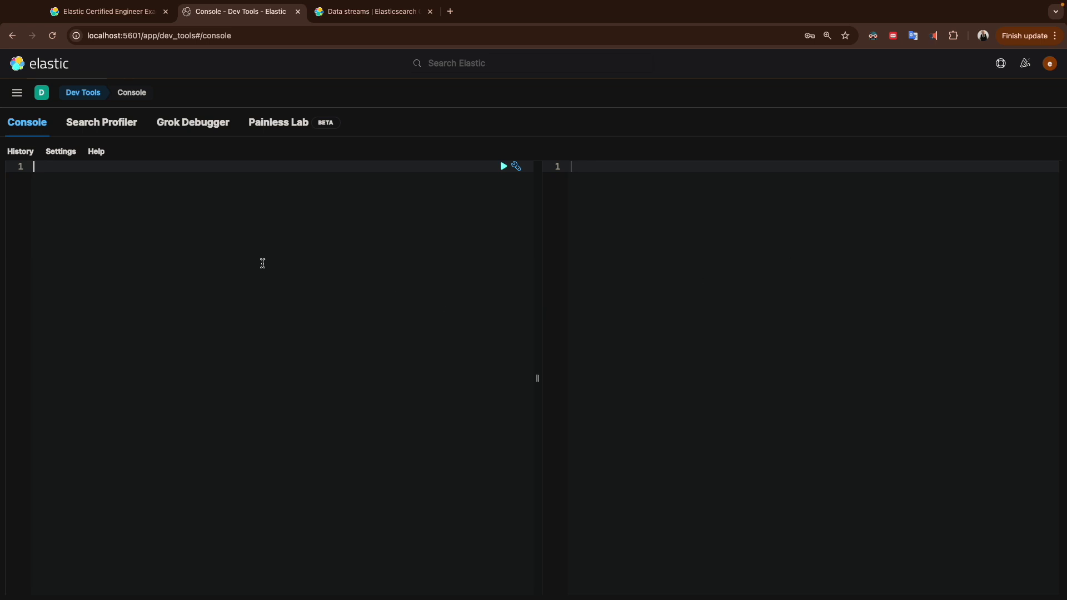
Step: Write the request line PUT _index_template/logs_template in the console editor
{"action": "left_click", "coordinate": [195, 213]}
{"action": "type", "text": "PUT "}
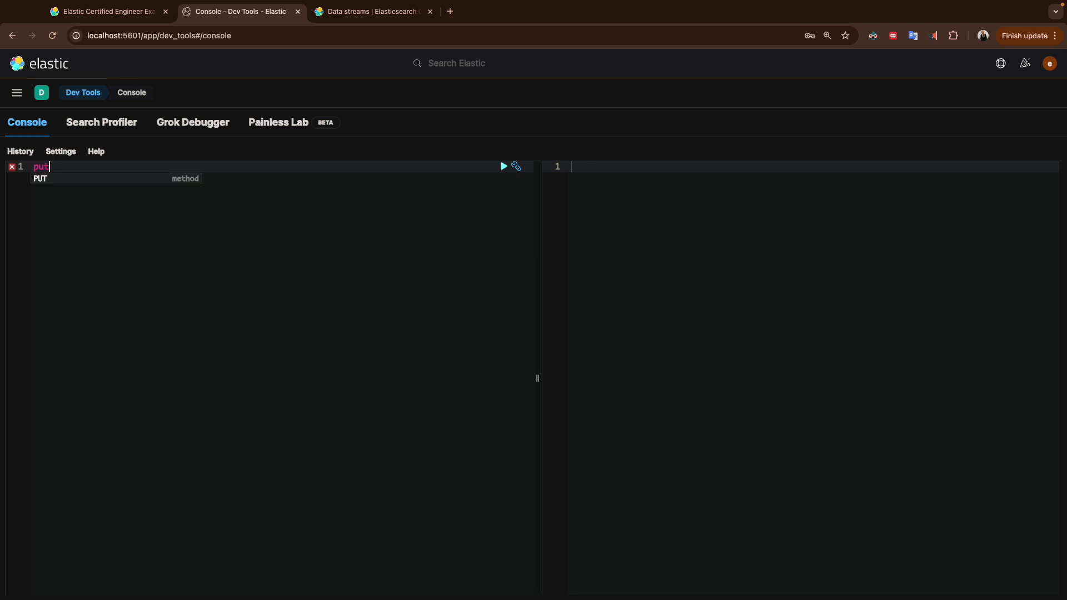
{"action": "type", "text": "_index_template"}
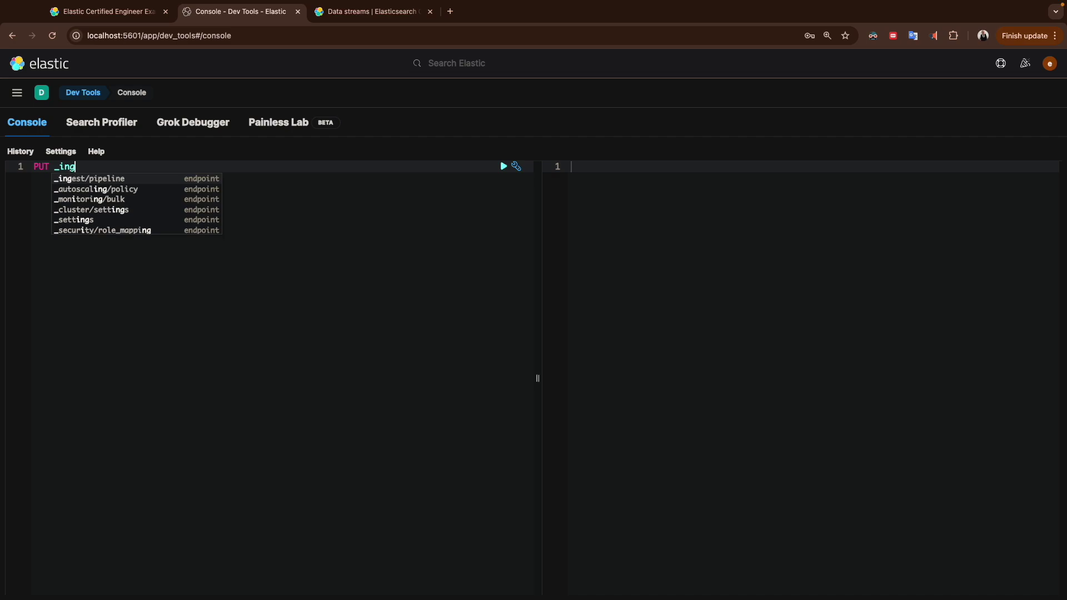
{"action": "type", "text": "/"}
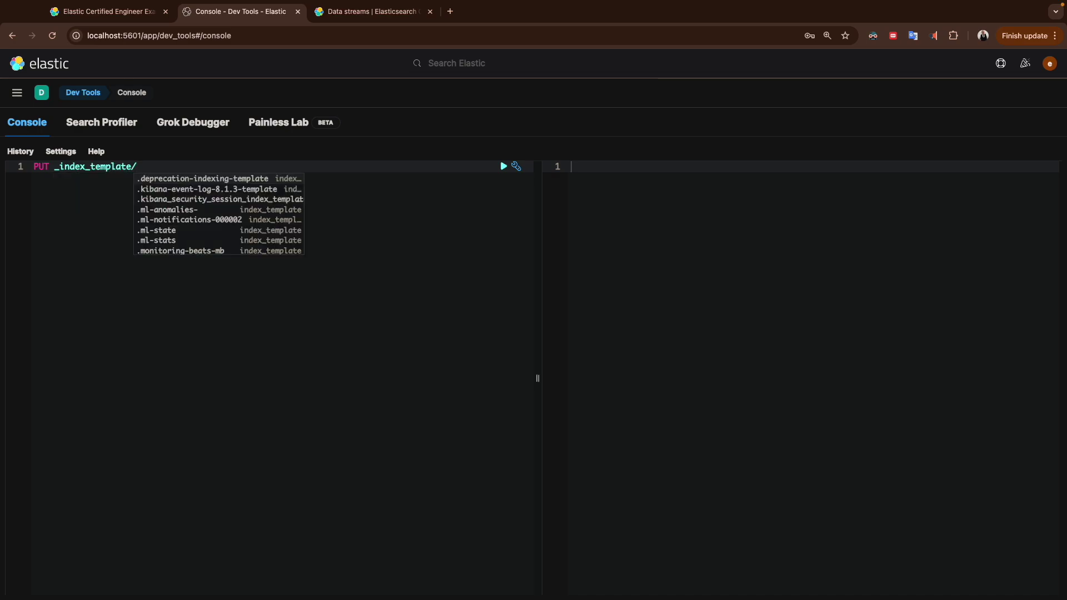
{"action": "type", "text": "logs_"}
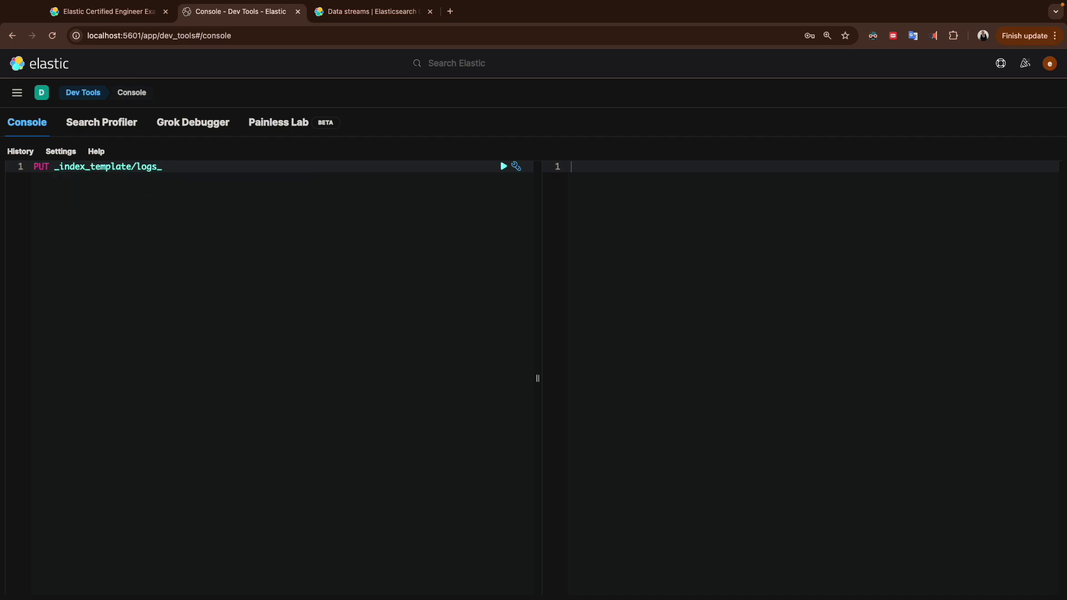
{"action": "type", "text": "template"}
Step: Open Stack Management in a new browser tab and view the Index Management indices list with hidden indices included
{"action": "left_click", "coordinate": [17, 92]}
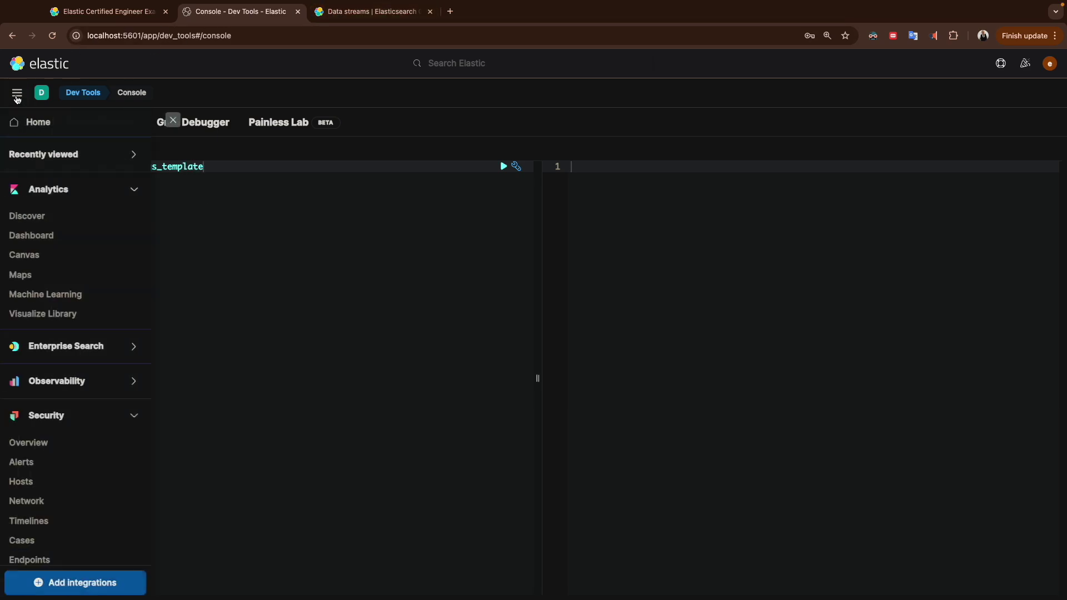
{"action": "scroll", "coordinate": [28, 538], "scroll_direction": "down", "scroll_amount": 3}
{"action": "right_click", "coordinate": [25, 550]}
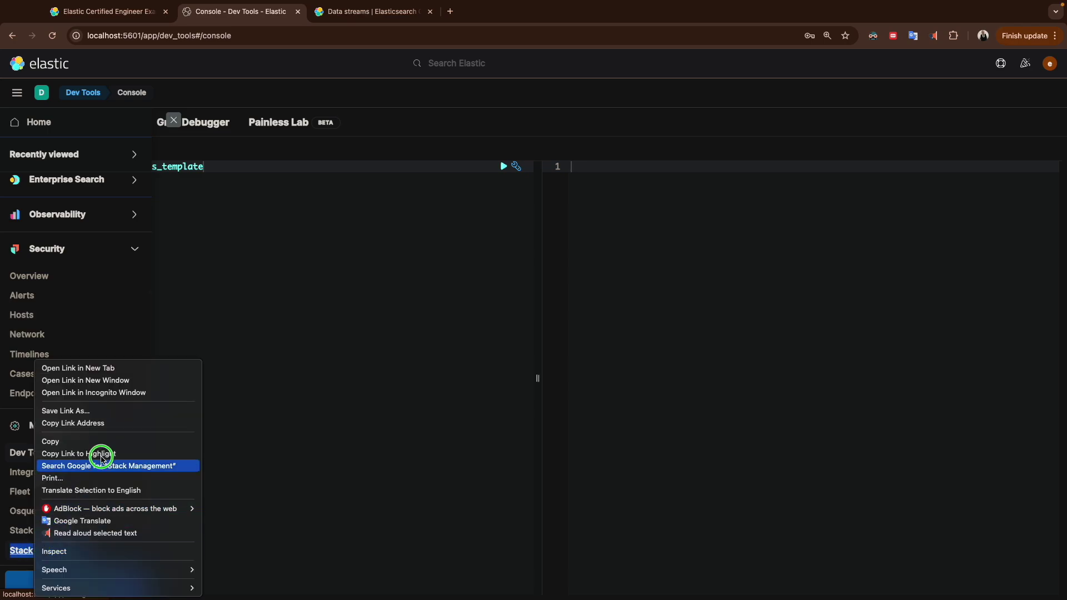
{"action": "left_click", "coordinate": [131, 368]}
{"action": "left_click", "coordinate": [357, 13]}
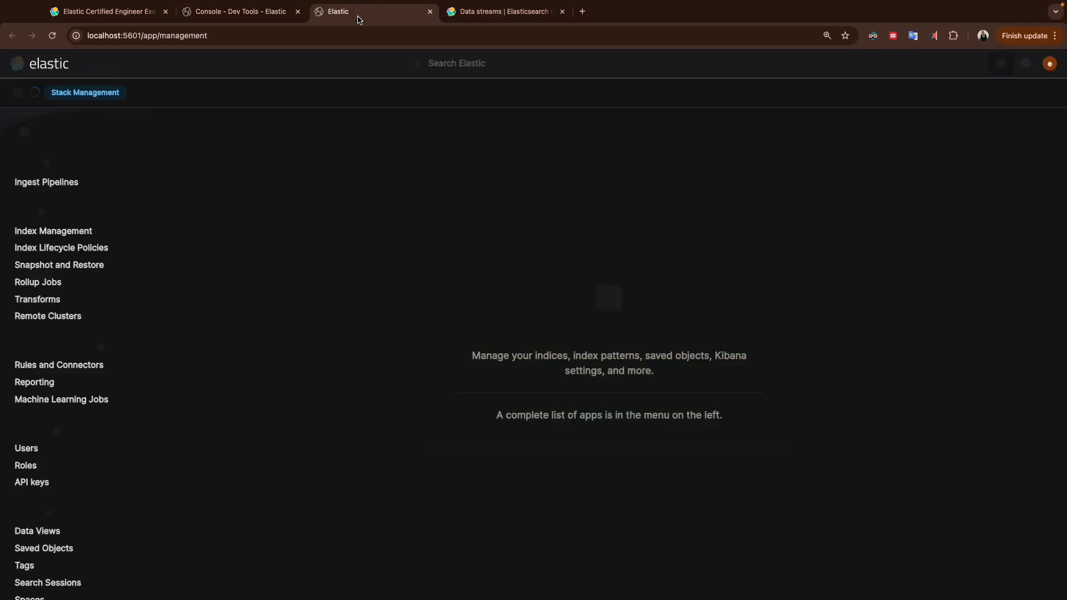
{"action": "left_click", "coordinate": [40, 234]}
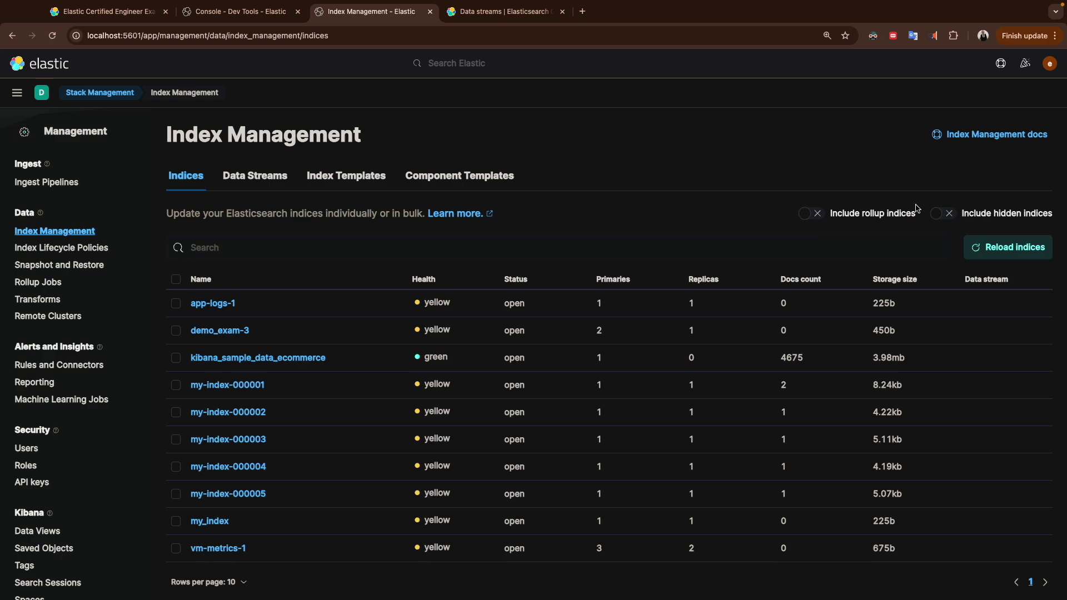
{"action": "left_click", "coordinate": [941, 216]}
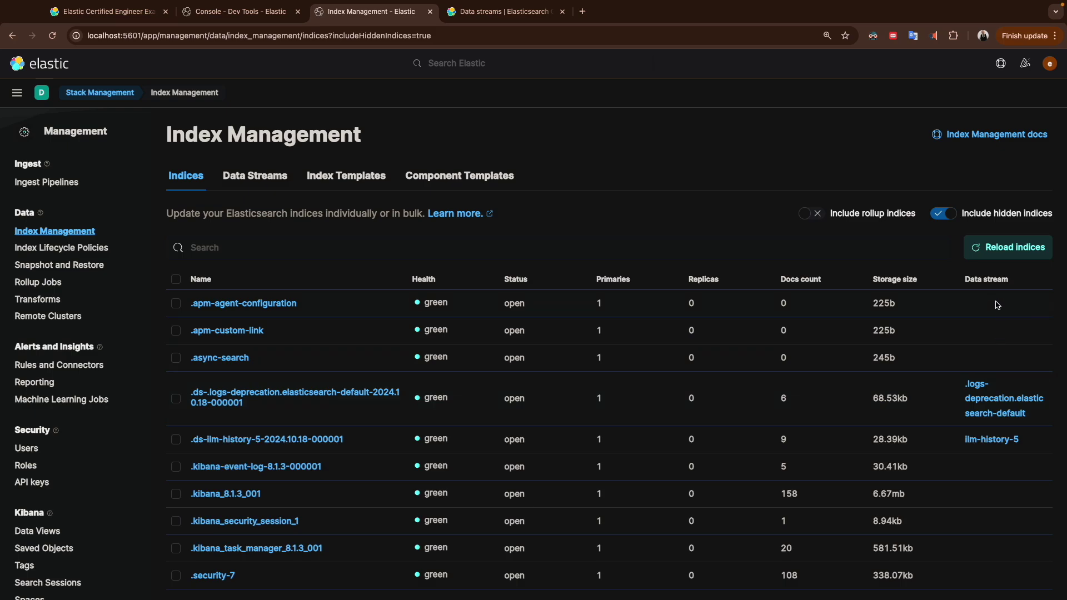
Step: View the details of the .logs-deprecation.elasticsearch-default data stream and open its linked index template
{"action": "left_click", "coordinate": [990, 400]}
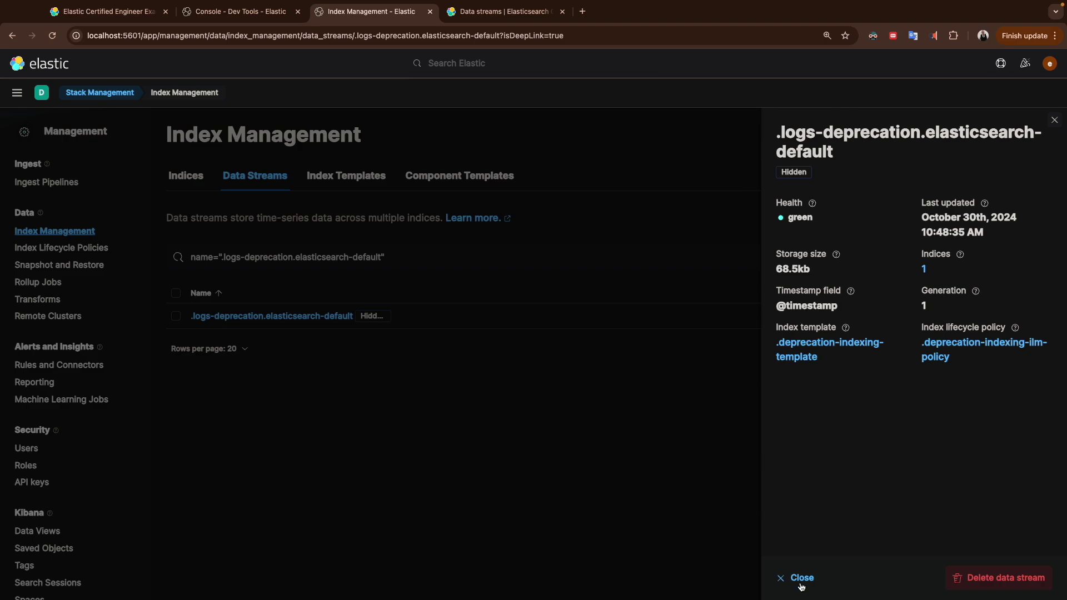
{"action": "left_click", "coordinate": [446, 412]}
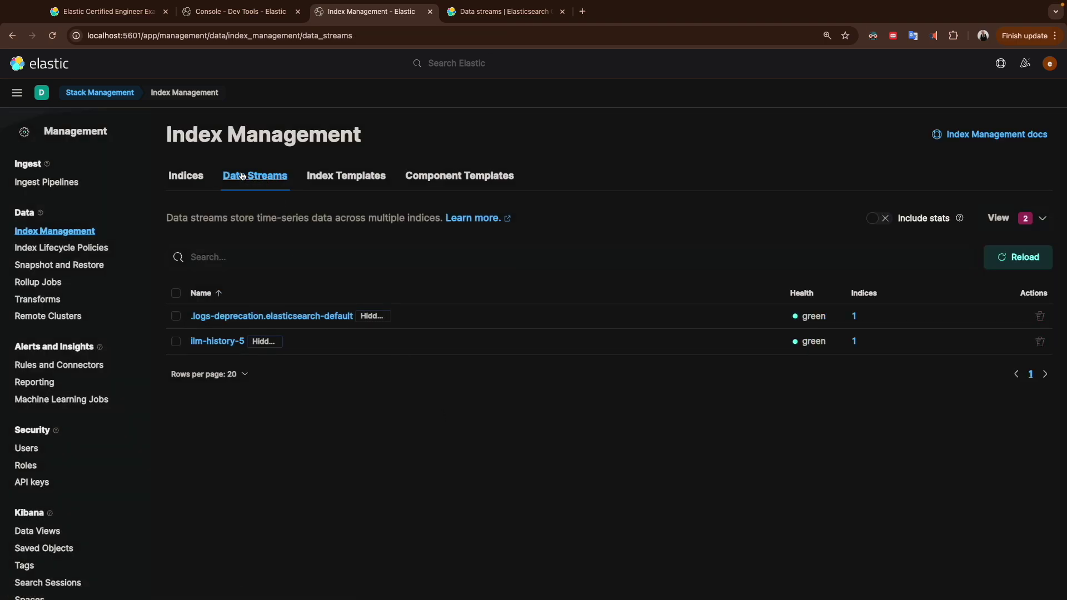
{"action": "left_click", "coordinate": [235, 317]}
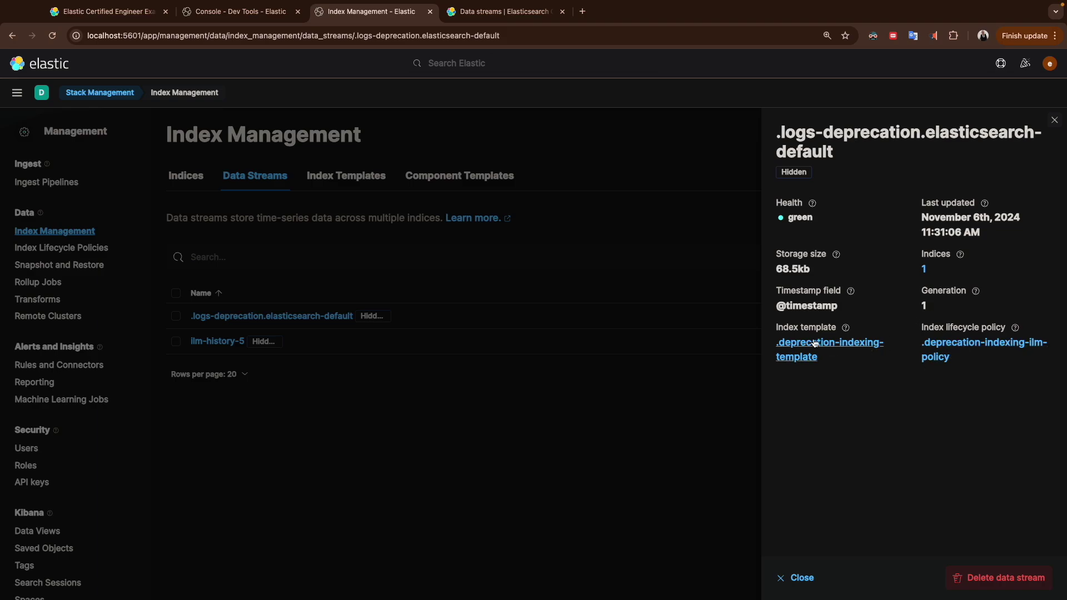
{"action": "left_click", "coordinate": [842, 341]}
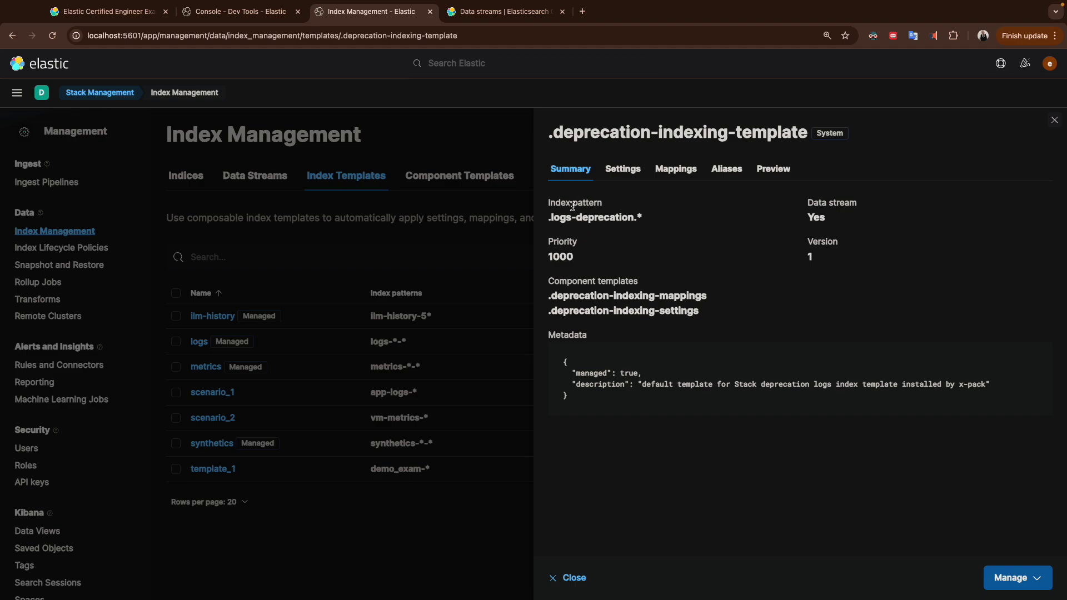
Step: Examine the .deprecation-indexing-template's index pattern, settings, mappings, aliases, preview and component templates
{"action": "left_click_drag", "start_coordinate": [555, 222], "coordinate": [646, 221]}
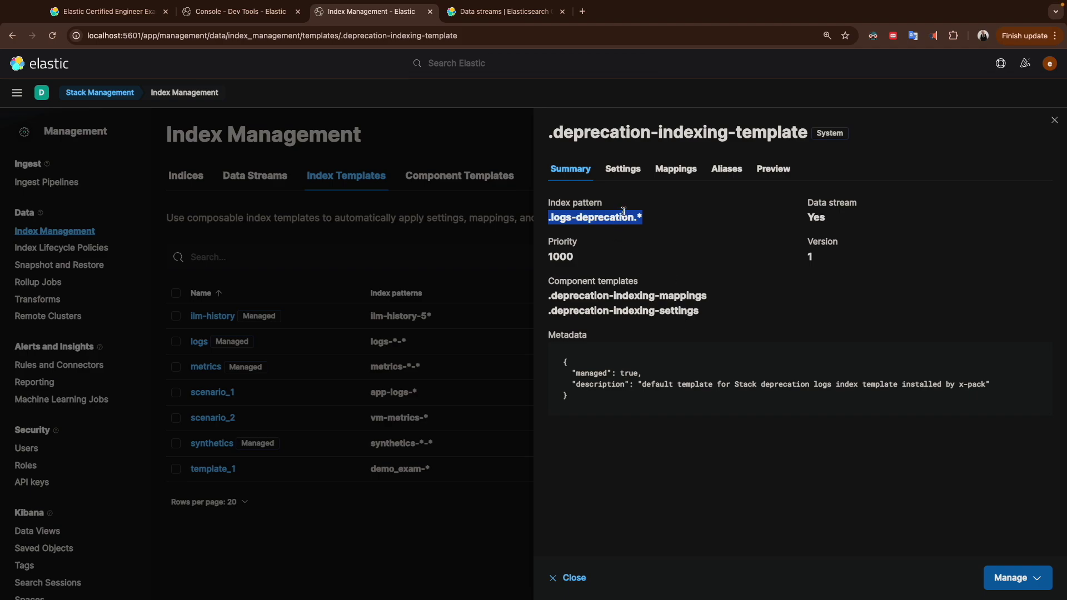
{"action": "left_click", "coordinate": [622, 171]}
{"action": "left_click", "coordinate": [671, 172]}
{"action": "left_click", "coordinate": [722, 170]}
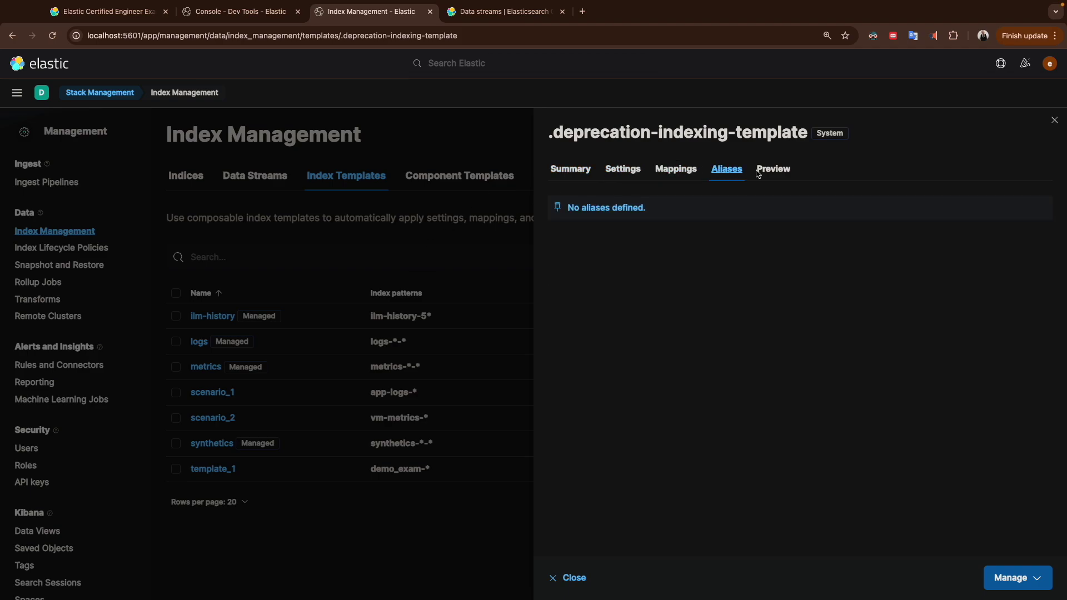
{"action": "left_click", "coordinate": [772, 169]}
{"action": "left_click", "coordinate": [726, 169]}
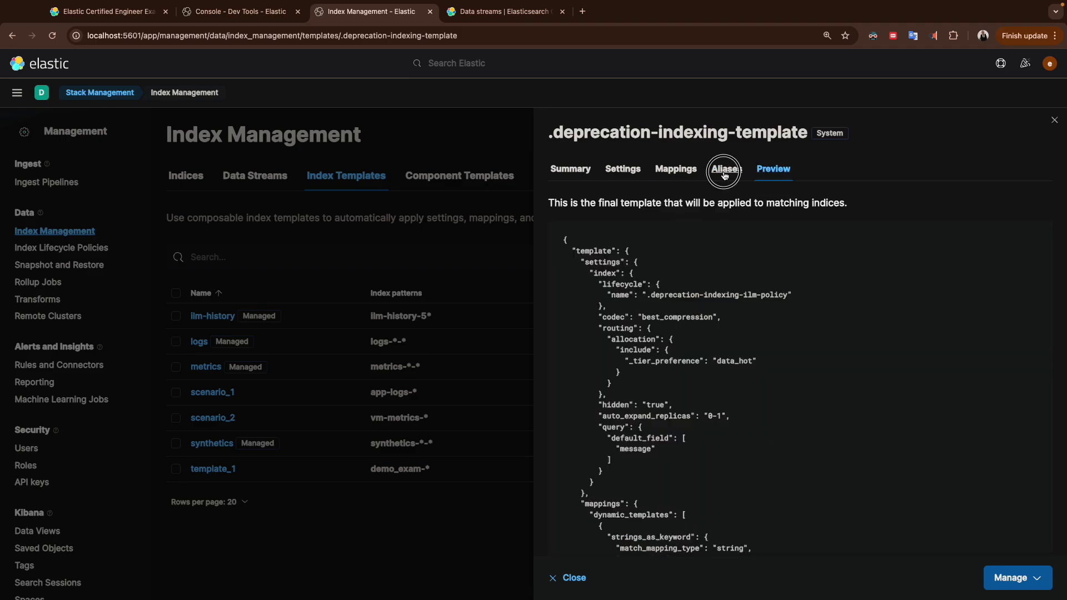
{"action": "left_click", "coordinate": [623, 170]}
{"action": "left_click", "coordinate": [574, 175]}
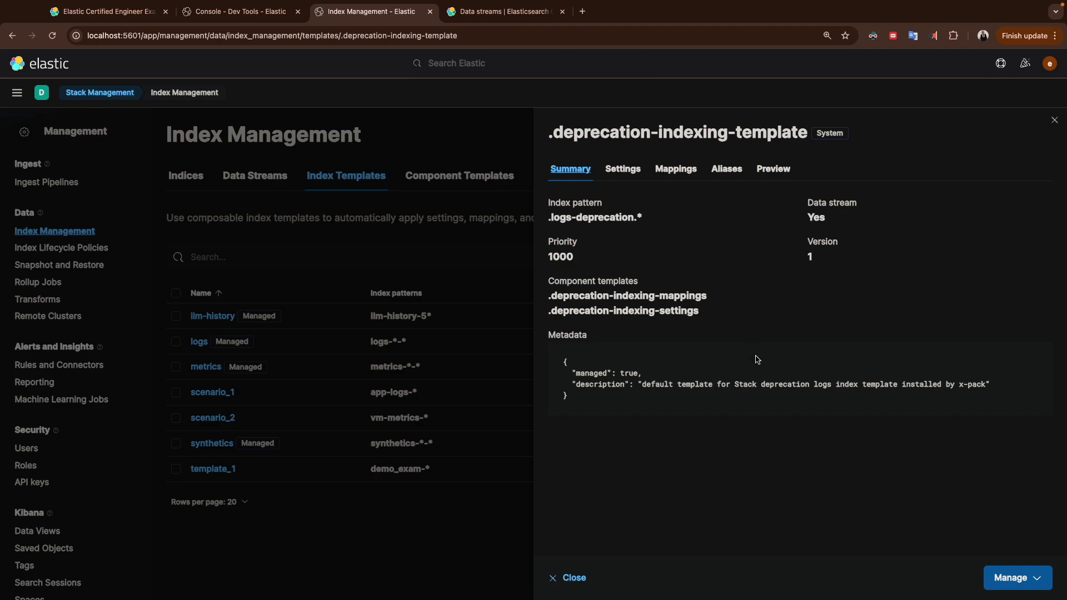
{"action": "triple_click", "coordinate": [582, 299]}
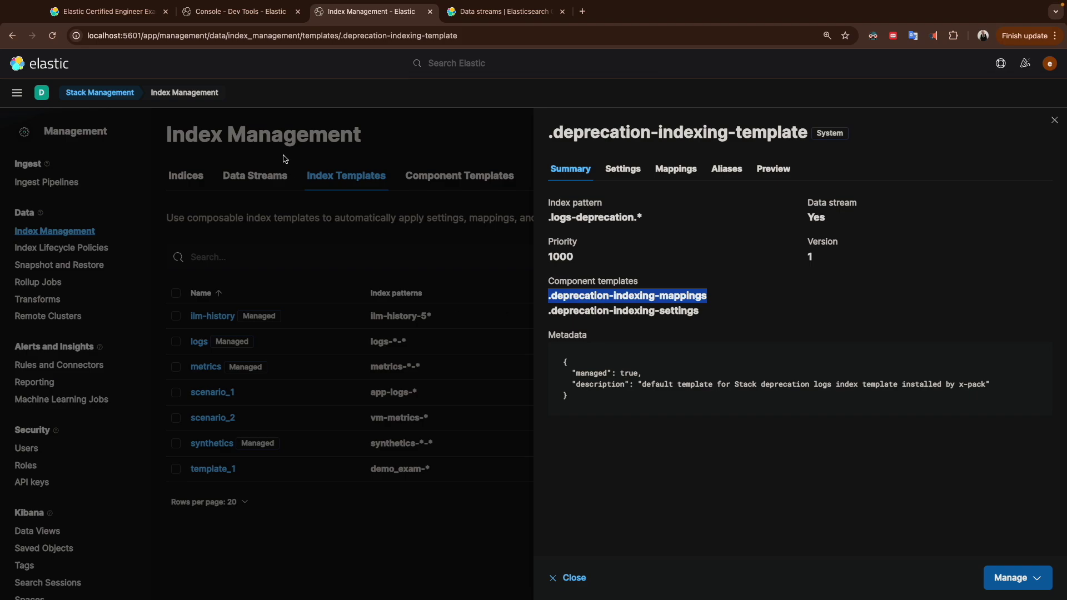
Step: Return to the Dev Tools Console and start a JSON body beneath the logs_template request line
{"action": "left_click", "coordinate": [225, 11]}
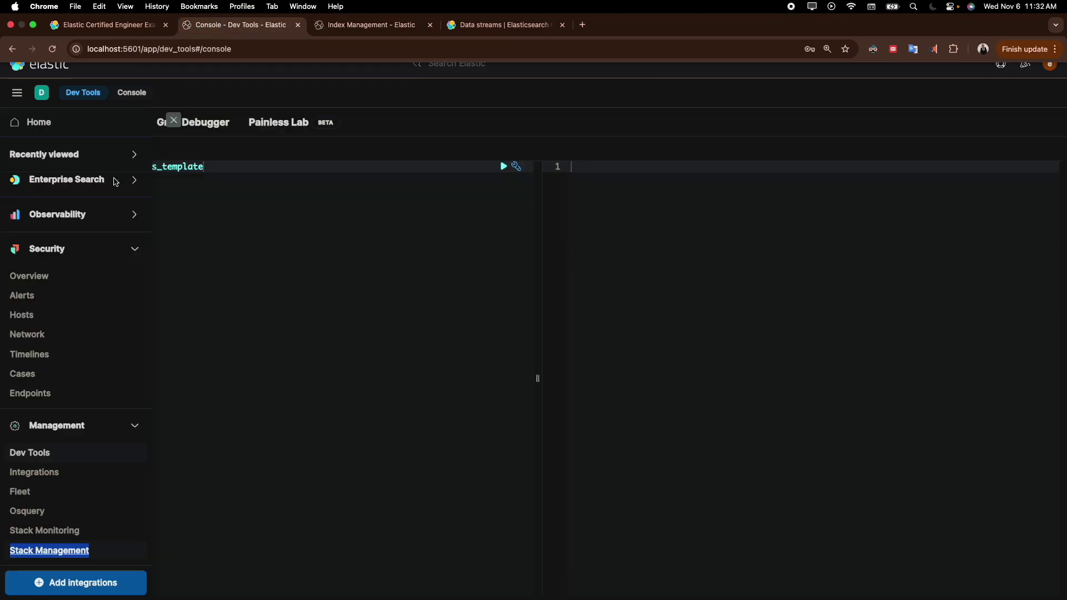
{"action": "left_click", "coordinate": [235, 195]}
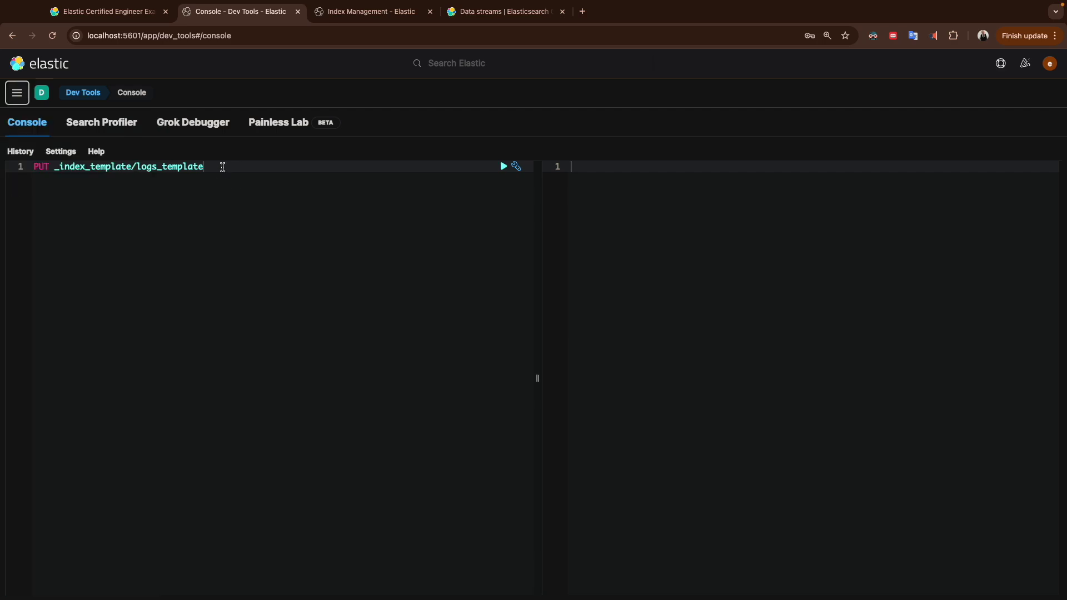
{"action": "key", "text": "Return"}
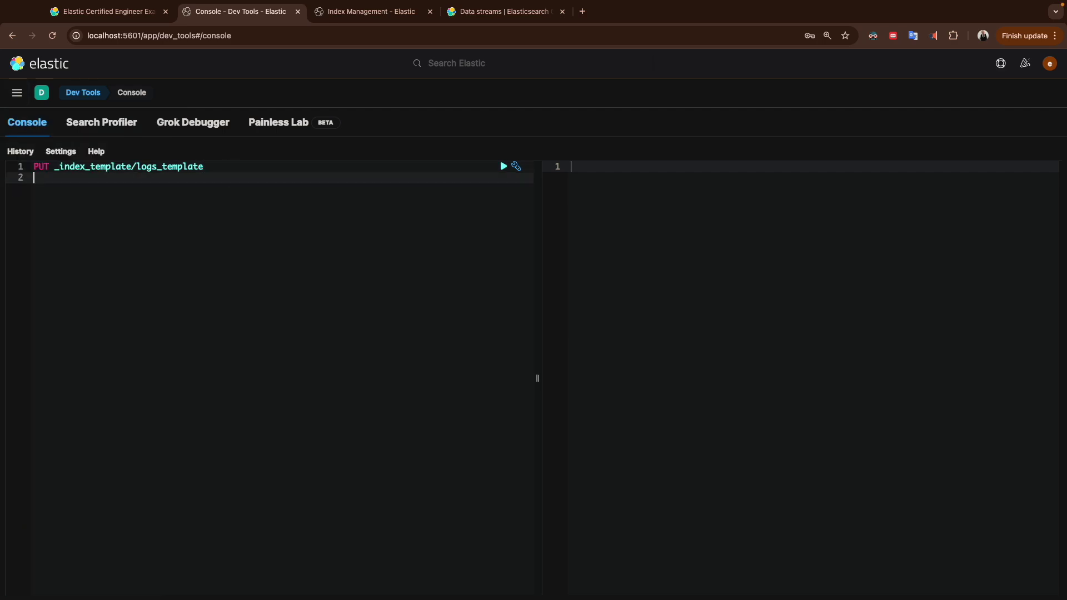
{"action": "type", "text": "{"}
{"action": "key", "text": "Return"}
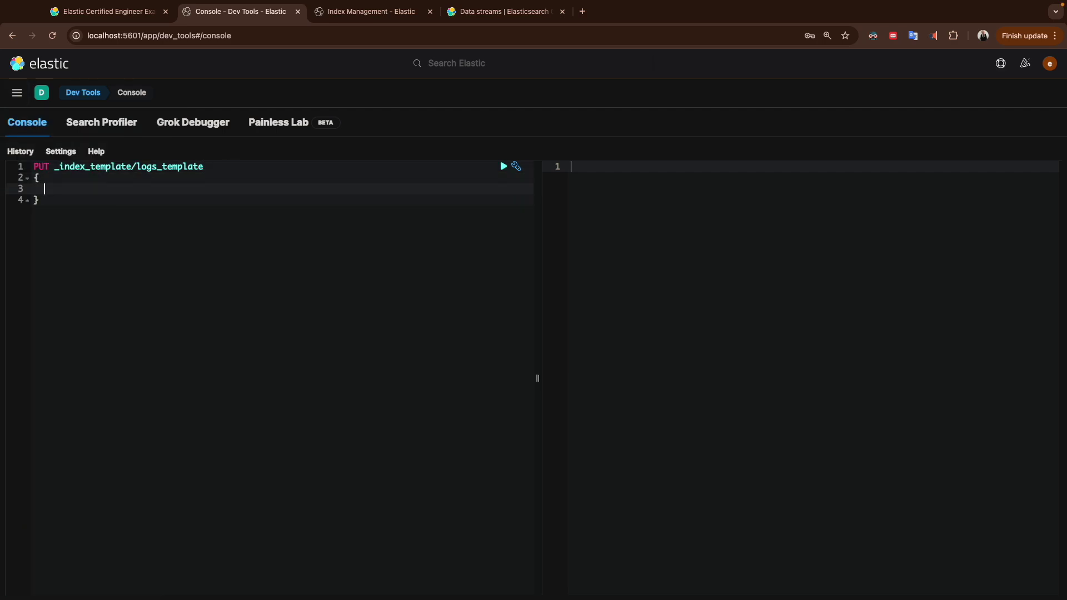
Step: Add "index_patterns":["log-*"] to the request body, followed by a comma
{"action": "type", "text": "\"index_patterns\":"}
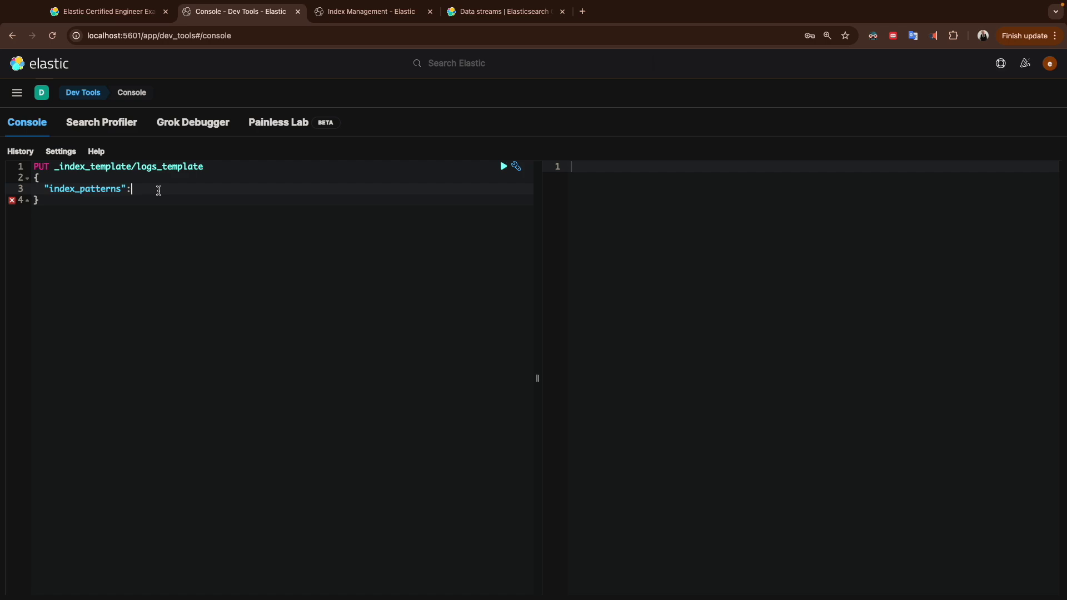
{"action": "type", "text": "[\"log-*"}
{"action": "left_click", "coordinate": [192, 191]}
{"action": "type", "text": ","}
{"action": "key", "text": "Return"}
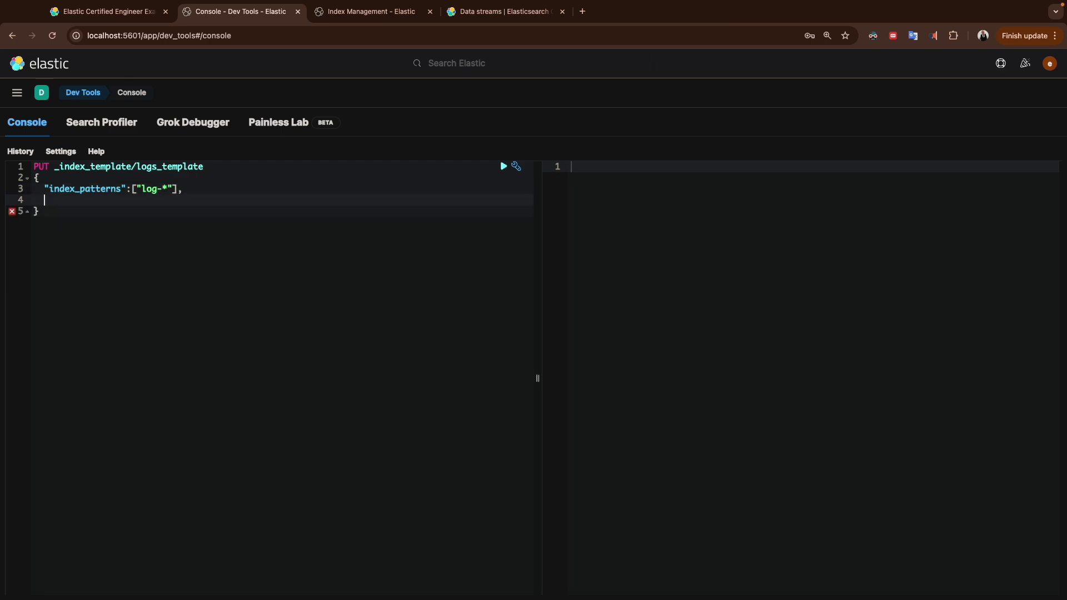
Step: Add an empty "data_stream":{} object below the index patterns
{"action": "type", "text": "\"data"}
{"action": "type", "text": "_stream"}
{"action": "type", "text": ":{"}
{"action": "key", "text": "BackSpace"}
{"action": "key", "text": "BackSpace"}
{"action": "type", "text": ":{}"}
{"action": "key", "text": "Return"}
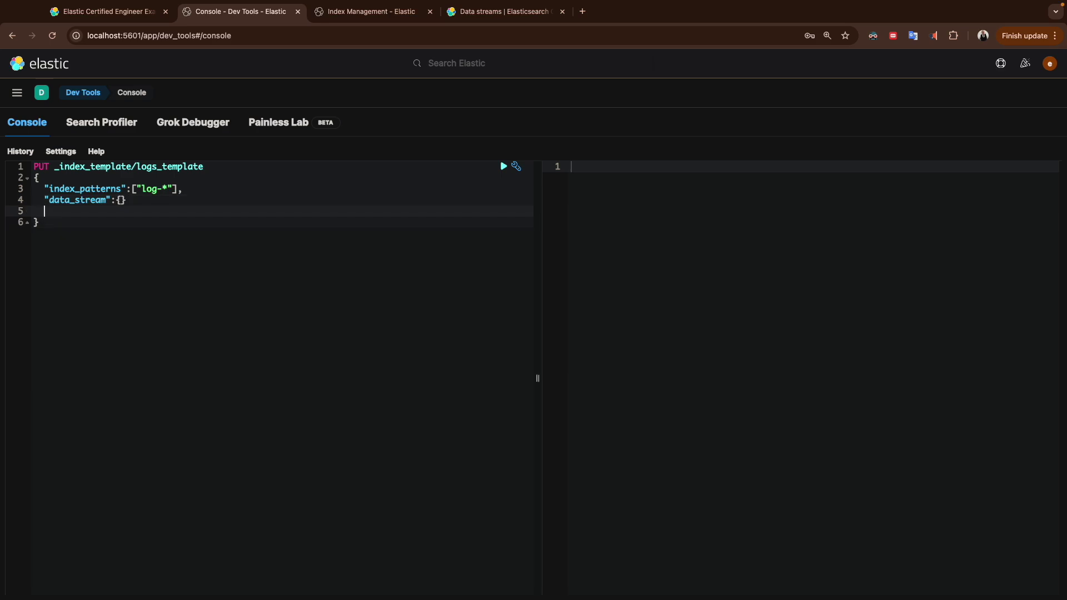
Step: Add a "template" object below the data_stream entry
{"action": "type", "text": "tes"}
{"action": "key", "text": "BackSpace"}
{"action": "key", "text": "BackSpace"}
{"action": "type", "text": "\"template\":{"}
{"action": "key", "text": "Return"}
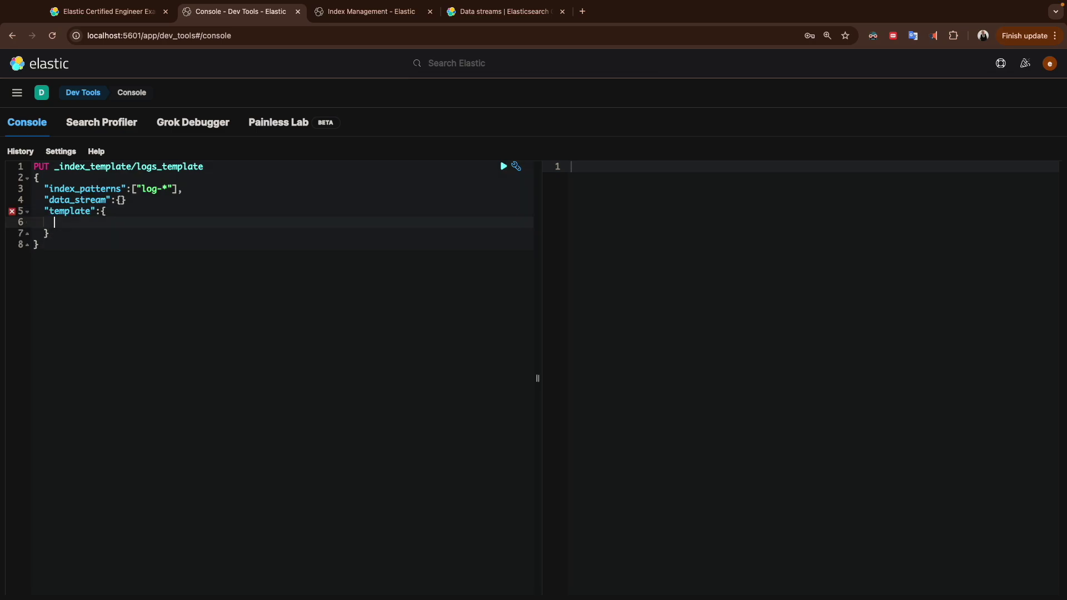
Step: Add a "settings" object with "number_of_shards":1 inside the template, and insert the missing comma after the data_stream entry
{"action": "type", "text": "\"settings\":{"}
{"action": "key", "text": "Return"}
{"action": "type", "text": "nu"}
{"action": "key", "text": "BackSpace"}
{"action": "key", "text": "BackSpace"}
{"action": "type", "text": "\"numb"}
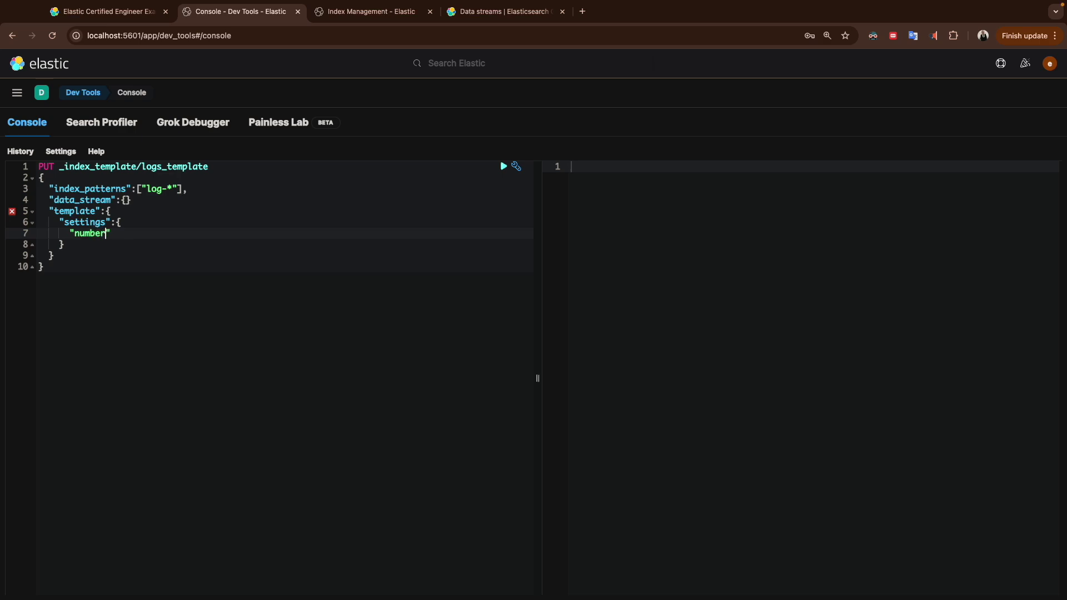
{"action": "type", "text": "er_of_shards\":1"}
{"action": "left_click", "coordinate": [138, 201]}
{"action": "type", "text": ","}
Step: Add a comma after the settings object and a "mappings" object below it
{"action": "left_click", "coordinate": [76, 248]}
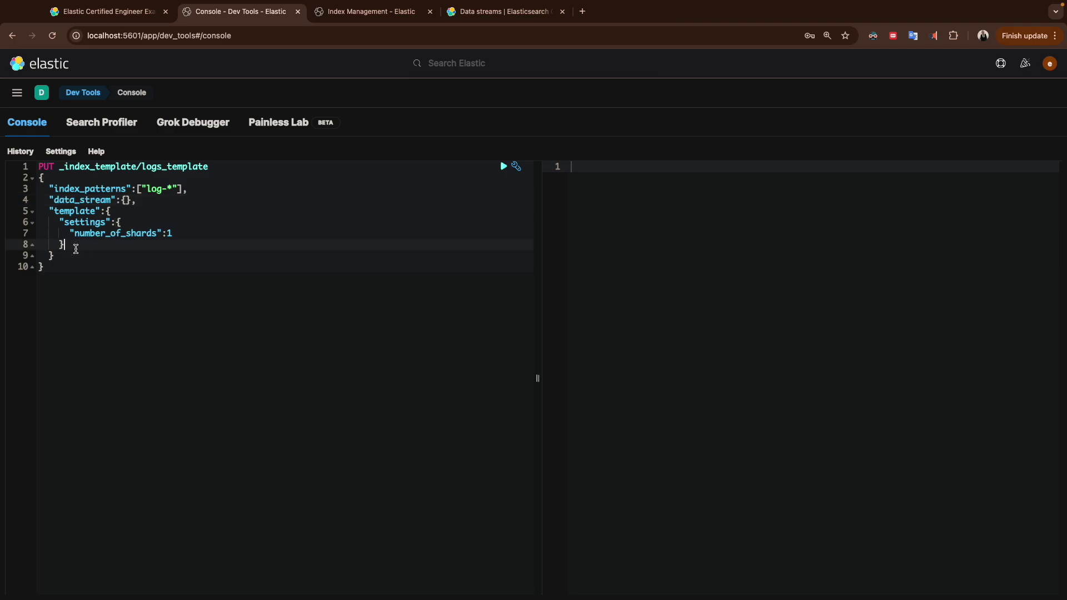
{"action": "type", "text": ","}
{"action": "key", "text": "Return"}
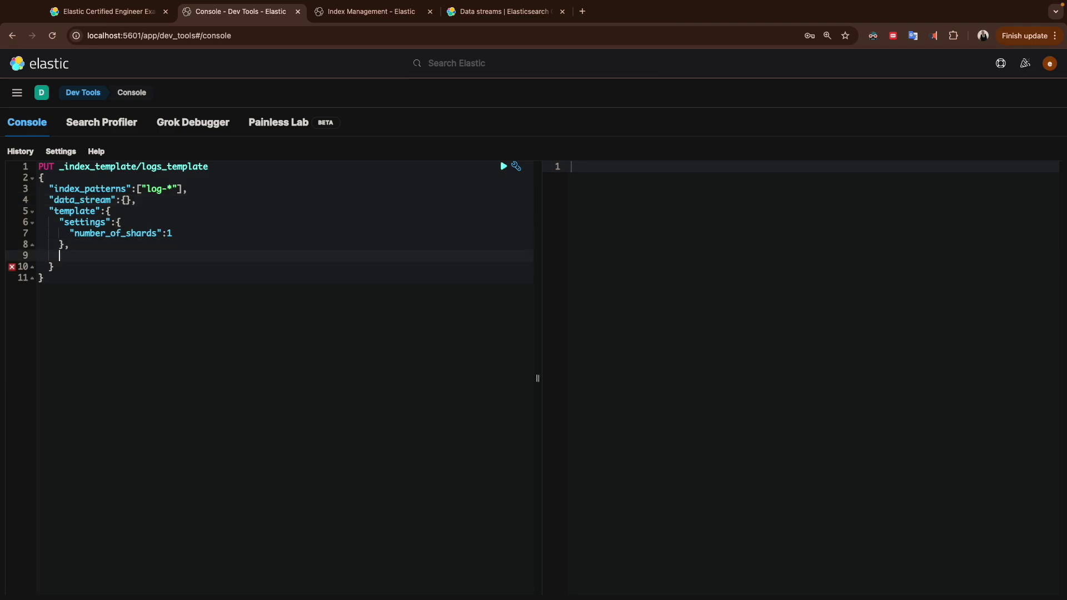
{"action": "type", "text": "m"}
{"action": "key", "text": "BackSpace"}
{"action": "type", "text": "\"mappings"}
{"action": "type", "text": ":{"}
{"action": "key", "text": "Return"}
Step: Add a "properties" object inside the mappings
{"action": "type", "text": "pro"}
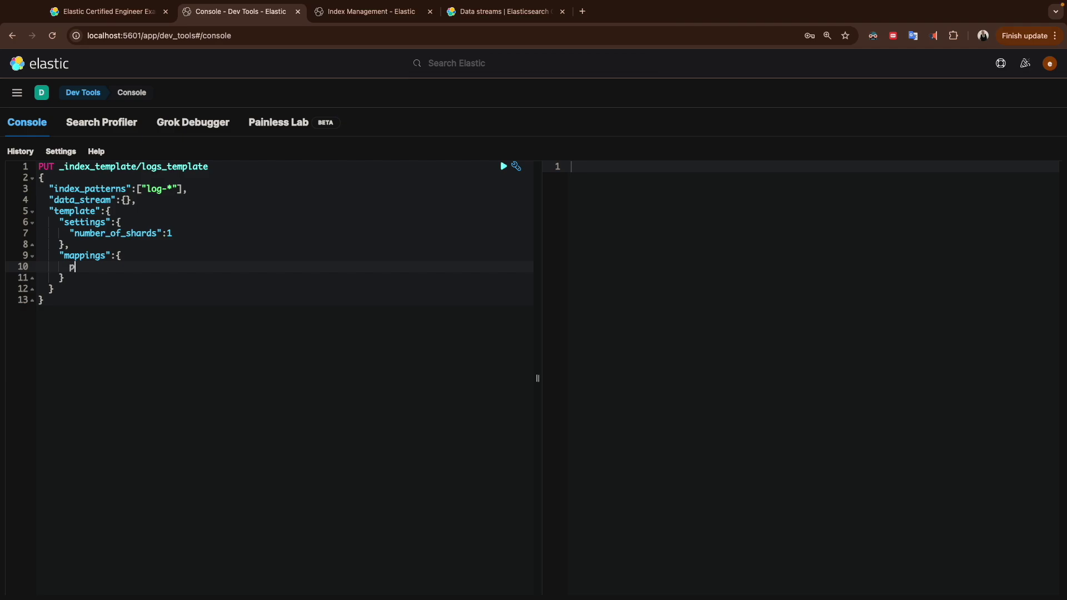
{"action": "key", "text": "BackSpace"}
{"action": "key", "text": "BackSpace"}
{"action": "key", "text": "BackSpace"}
{"action": "type", "text": "\"properties\":{"}
{"action": "key", "text": "Return"}
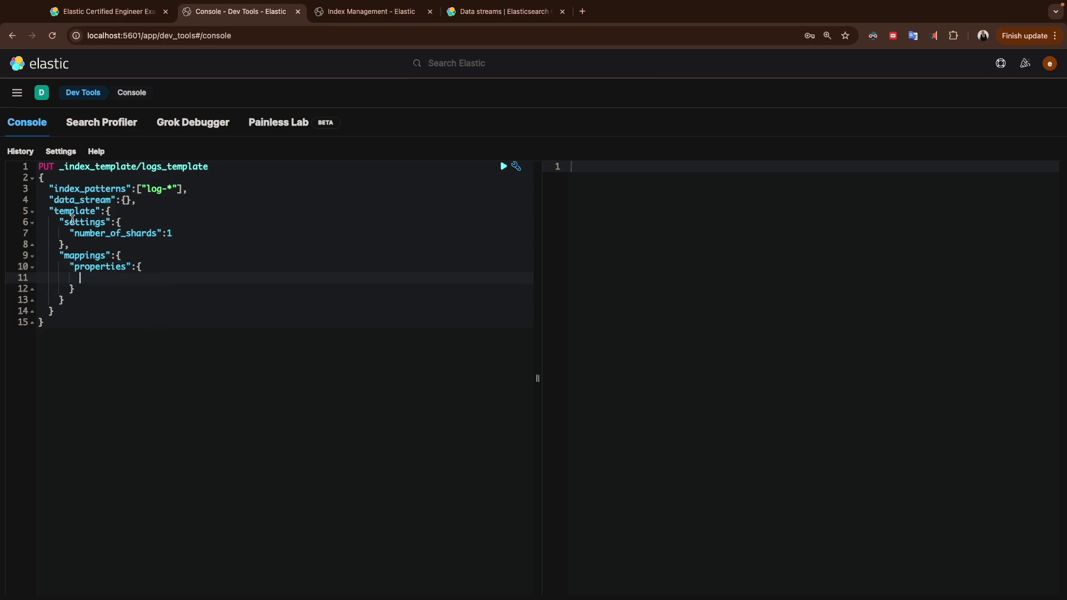
Step: Switch to the Elasticsearch data streams documentation, skim the page, and open the "Set up a data stream" guide
{"action": "left_click", "coordinate": [467, 13]}
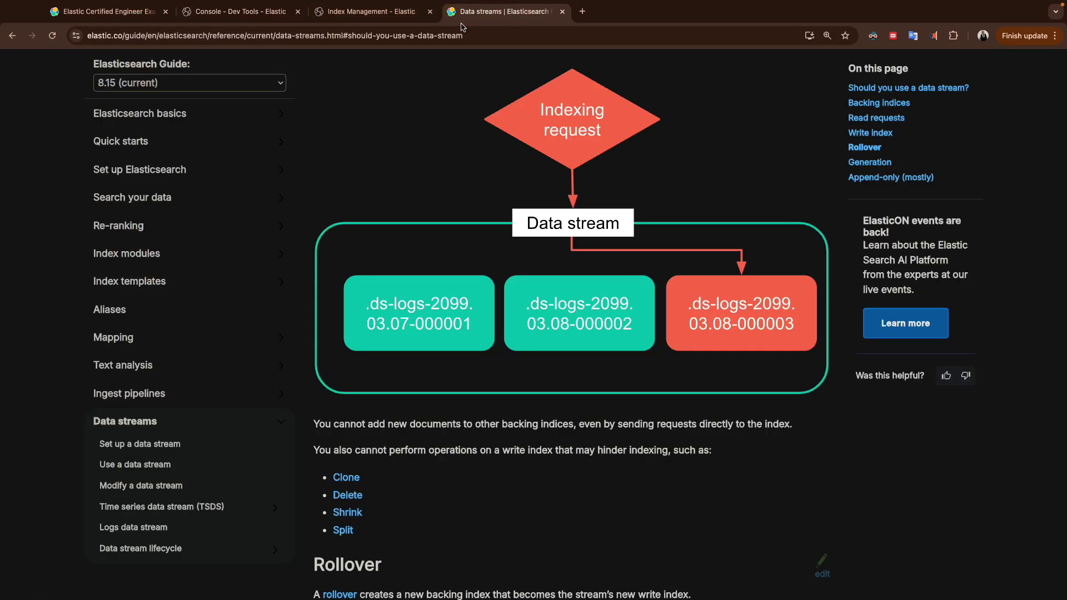
{"action": "scroll", "coordinate": [353, 351], "scroll_direction": "down", "scroll_amount": 14}
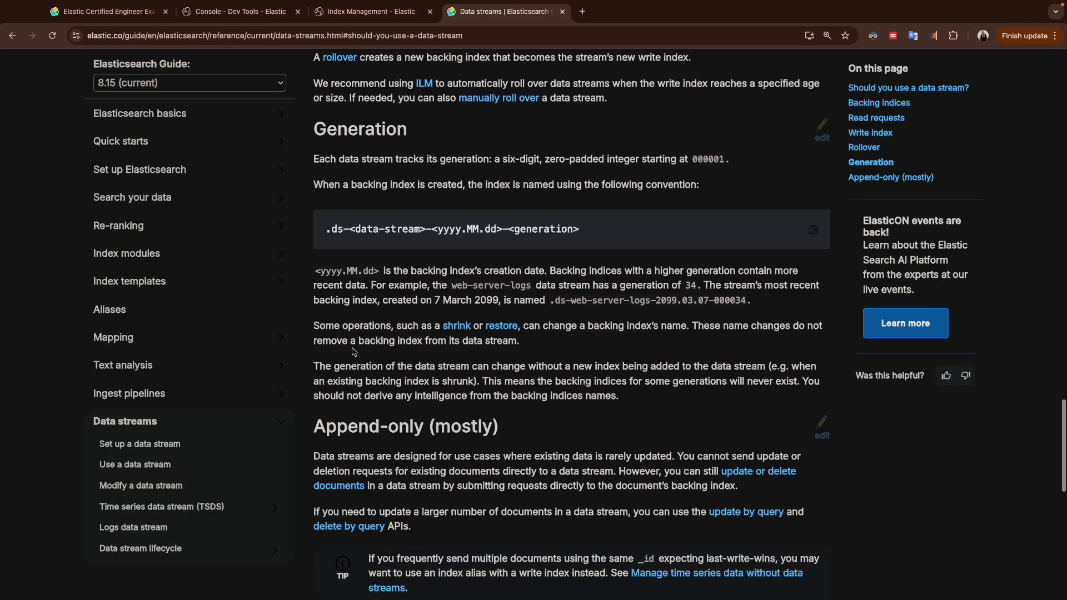
{"action": "scroll", "coordinate": [352, 348], "scroll_direction": "down", "scroll_amount": 5}
{"action": "scroll", "coordinate": [352, 352], "scroll_direction": "up", "scroll_amount": 20}
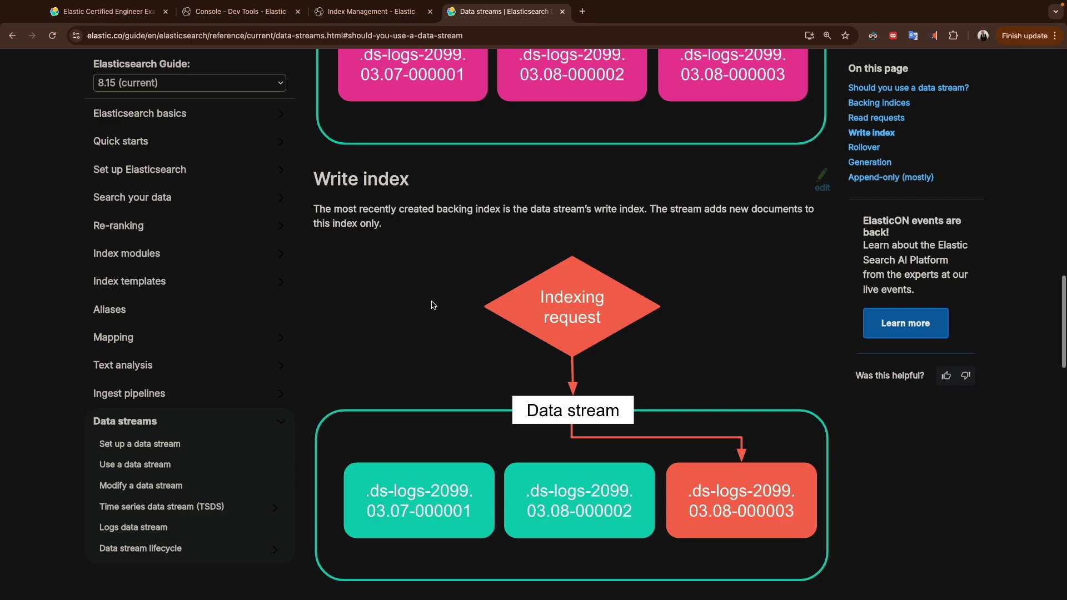
{"action": "scroll", "coordinate": [236, 309], "scroll_direction": "down", "scroll_amount": 1}
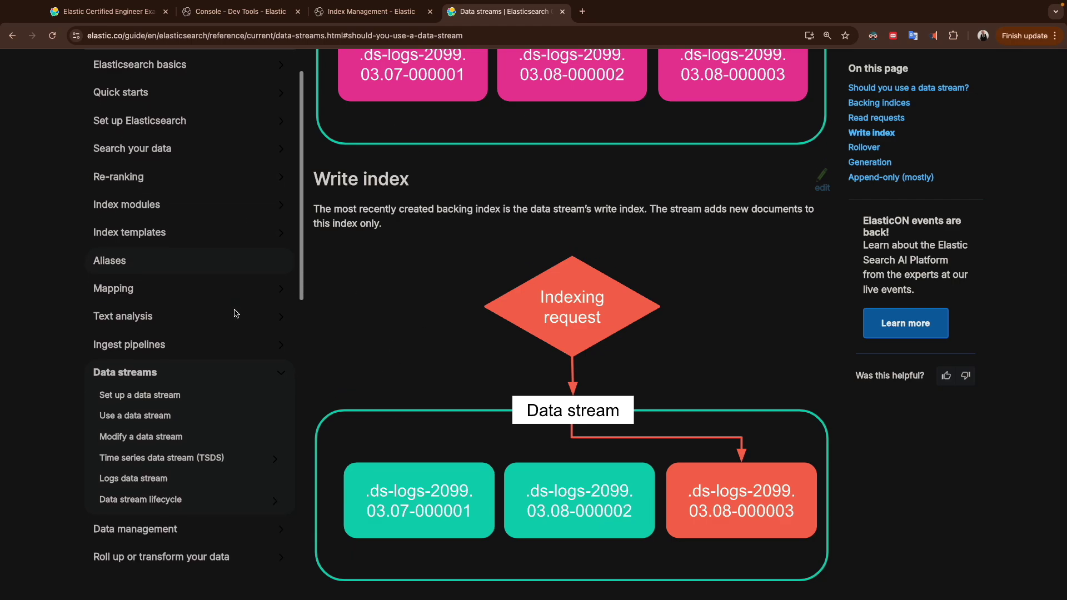
{"action": "left_click", "coordinate": [157, 394]}
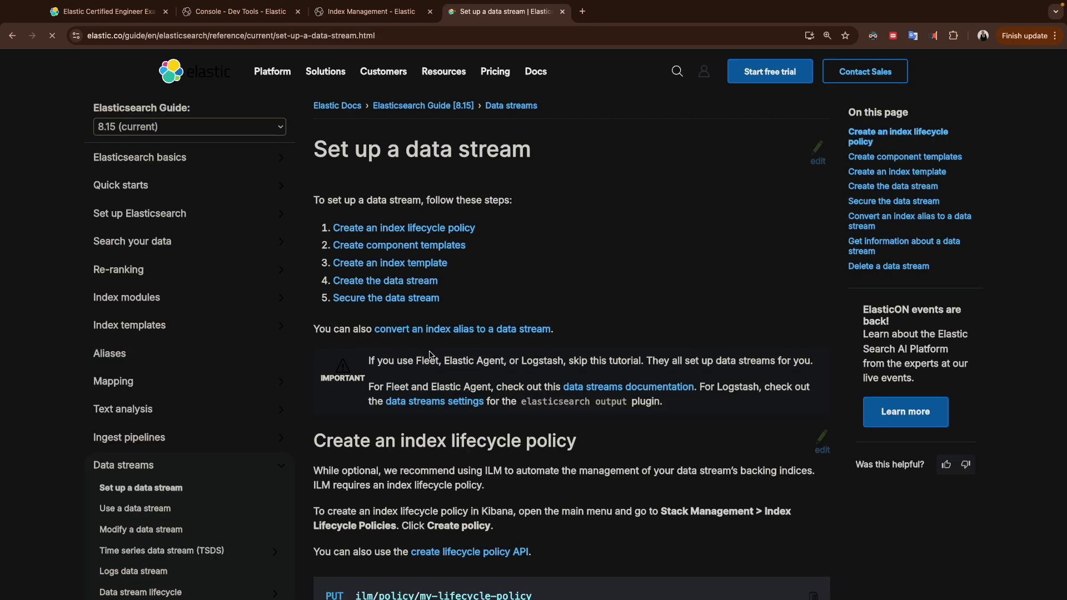
Step: Examine the guide's example requests for the index lifecycle policy and the mappings and settings component templates
{"action": "scroll", "coordinate": [431, 355], "scroll_direction": "down", "scroll_amount": 8}
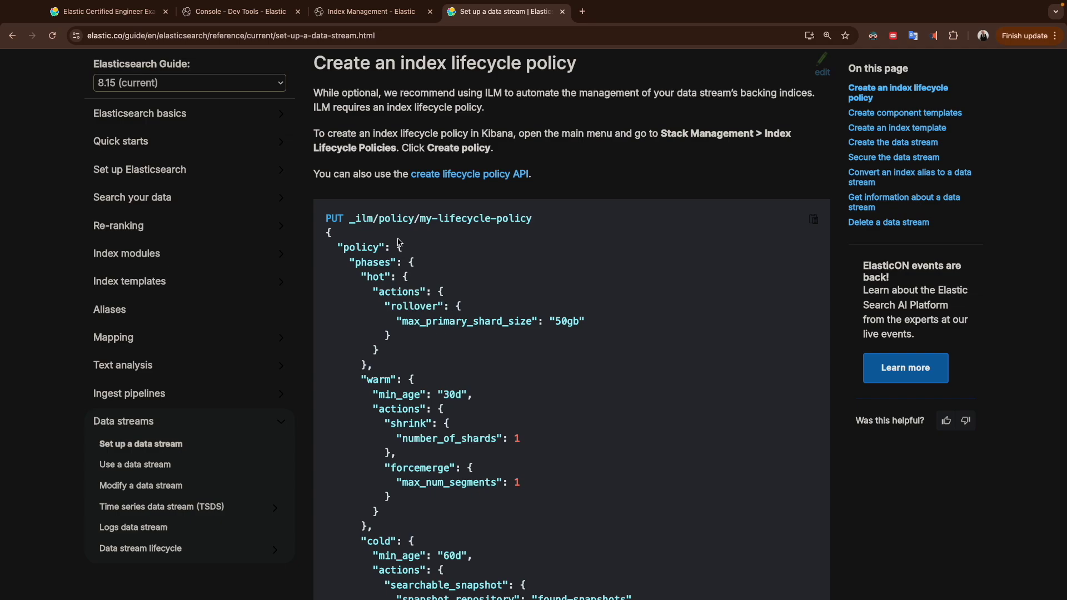
{"action": "scroll", "coordinate": [412, 420], "scroll_direction": "down", "scroll_amount": 5}
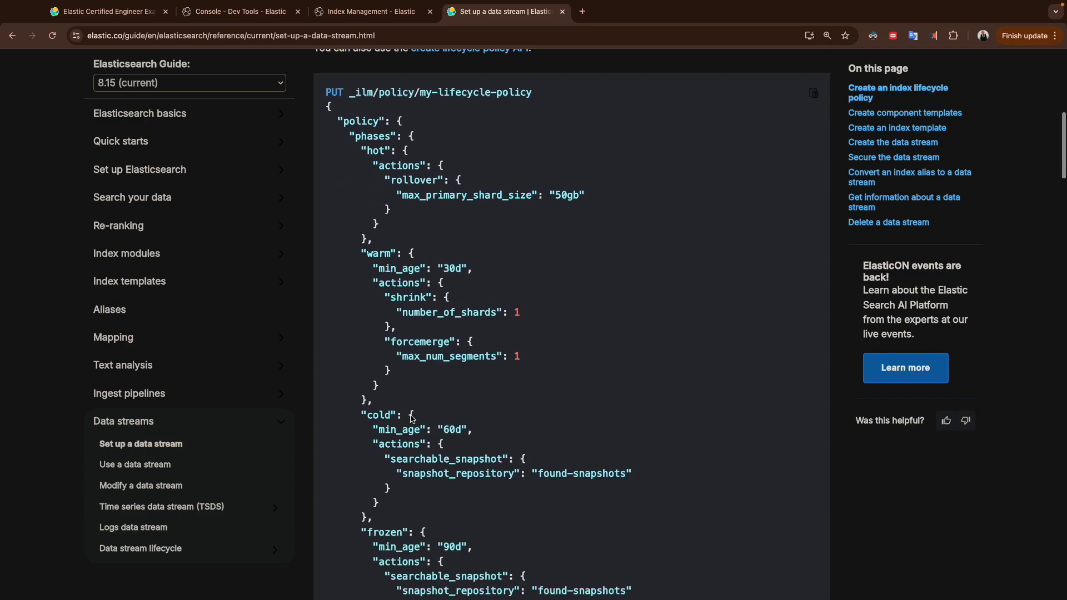
{"action": "scroll", "coordinate": [412, 420], "scroll_direction": "down", "scroll_amount": 13}
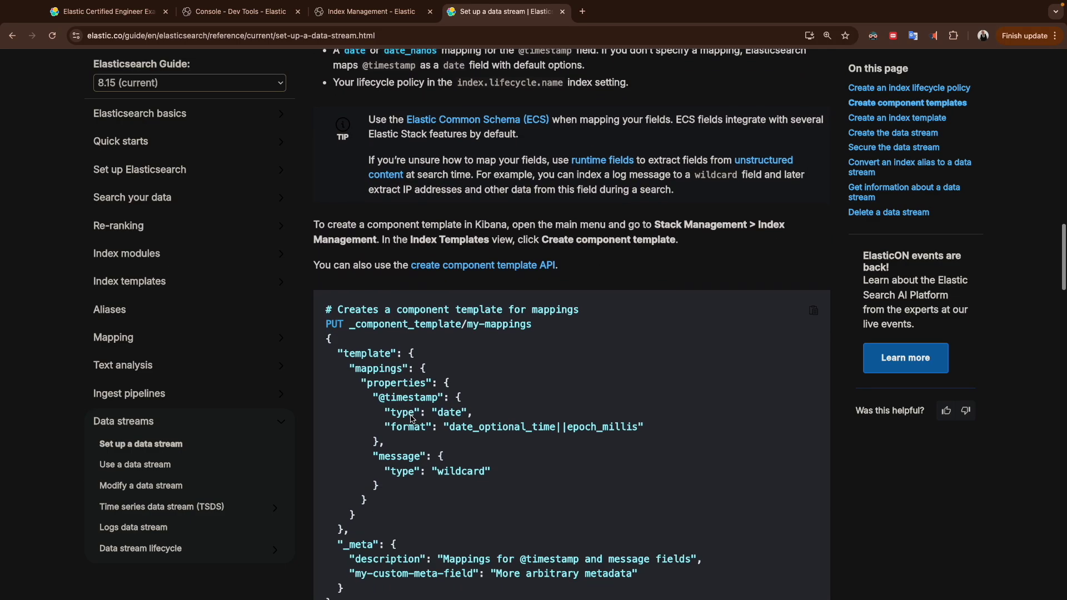
{"action": "left_click", "coordinate": [281, 17]}
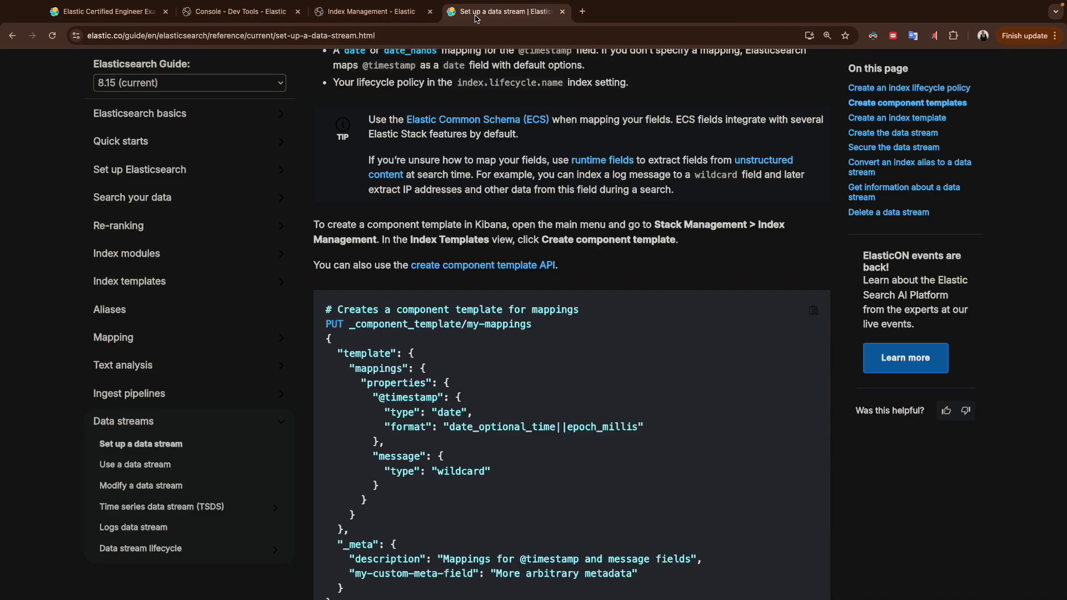
{"action": "left_click", "coordinate": [501, 11]}
{"action": "scroll", "coordinate": [467, 404], "scroll_direction": "down", "scroll_amount": 5}
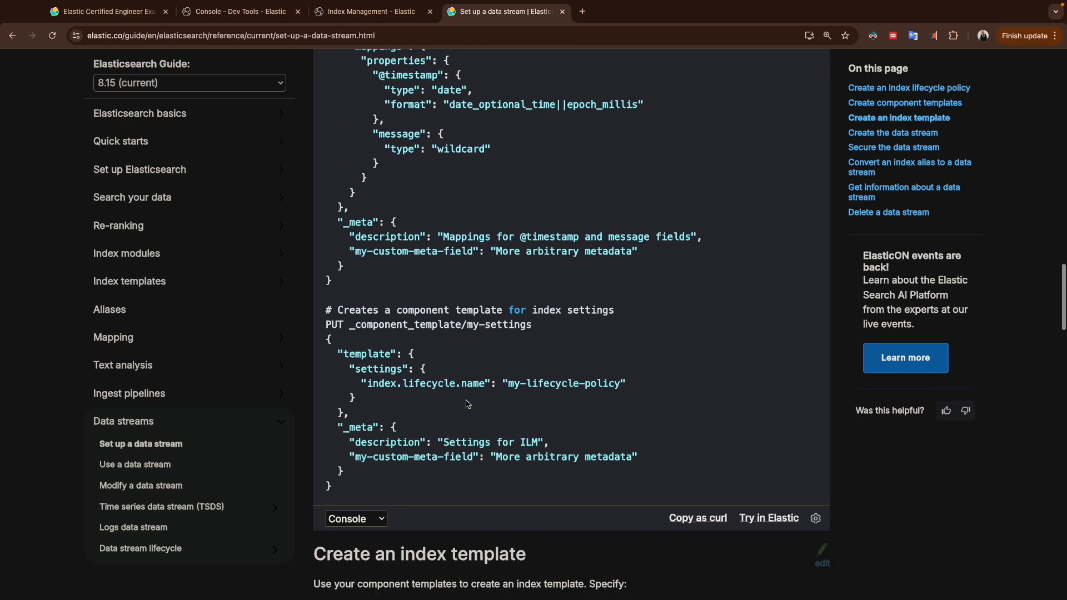
Step: Read the "Create an index template" section and examine the "composed_of" line in its example request
{"action": "scroll", "coordinate": [467, 404], "scroll_direction": "down", "scroll_amount": 3}
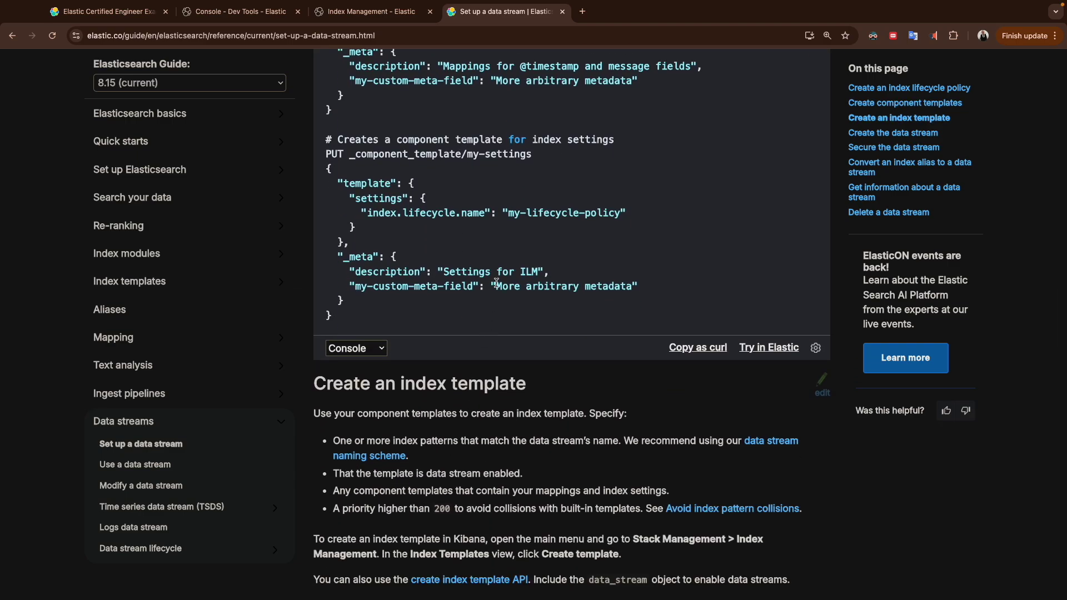
{"action": "scroll", "coordinate": [496, 281], "scroll_direction": "down", "scroll_amount": 6}
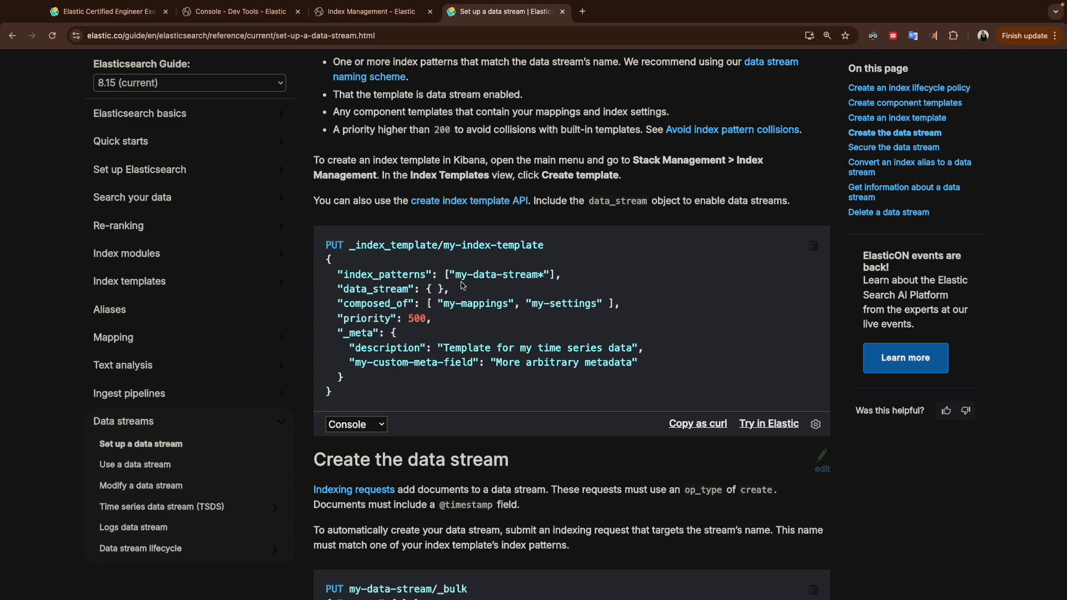
{"action": "left_click_drag", "start_coordinate": [337, 304], "coordinate": [661, 301]}
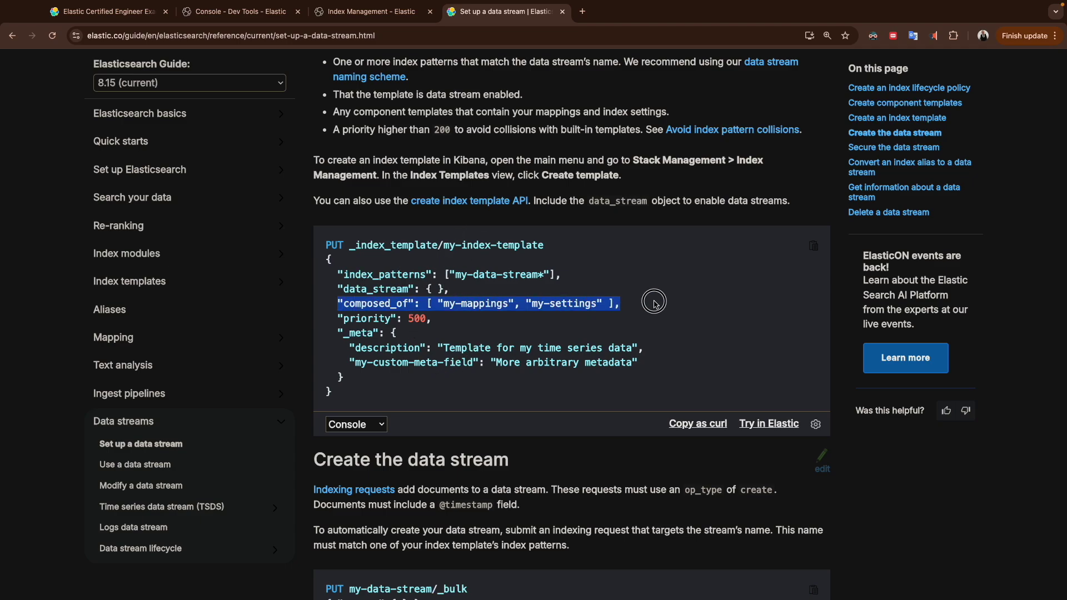
{"action": "left_click", "coordinate": [439, 318]}
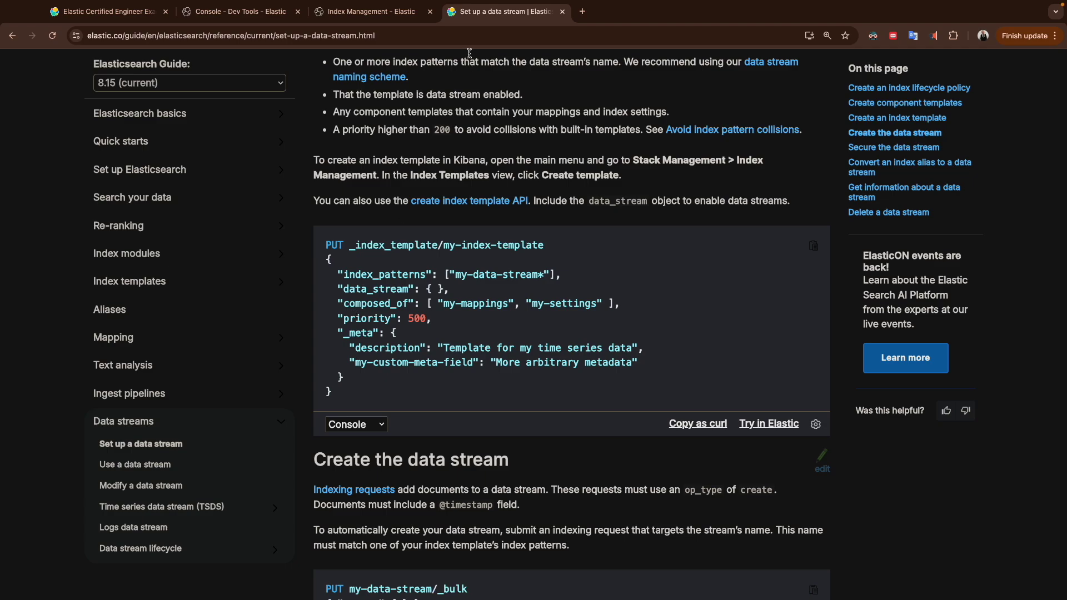
Step: Return to the Kibana console and add a "timestamp" property with type "date", followed by a comma, inside the properties object
{"action": "left_click", "coordinate": [340, 10]}
{"action": "left_click", "coordinate": [251, 11]}
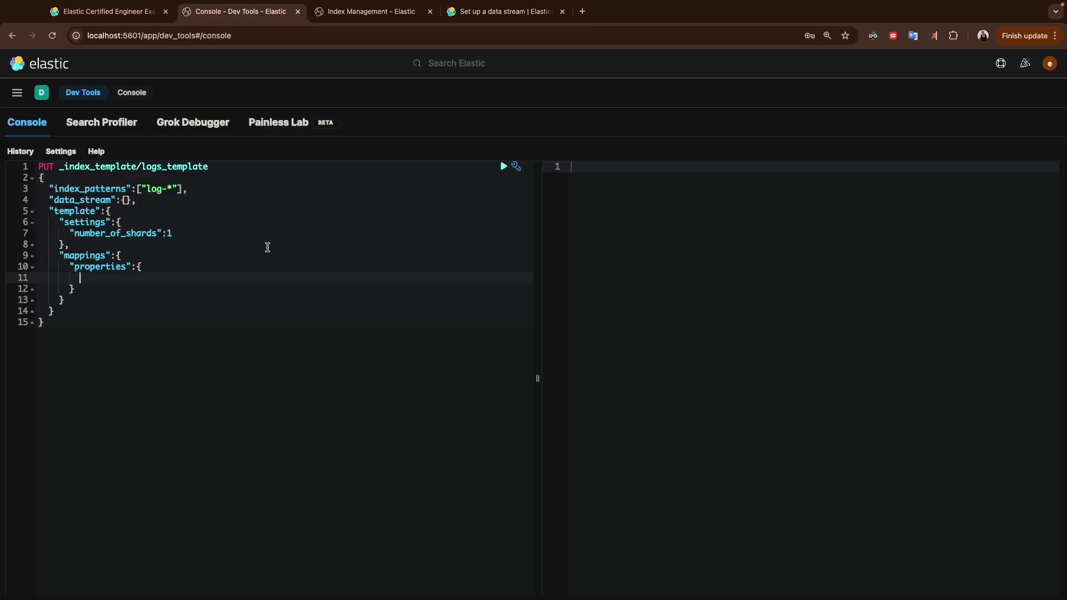
{"action": "type", "text": "\"timestamp\":{"}
{"action": "key", "text": "Return"}
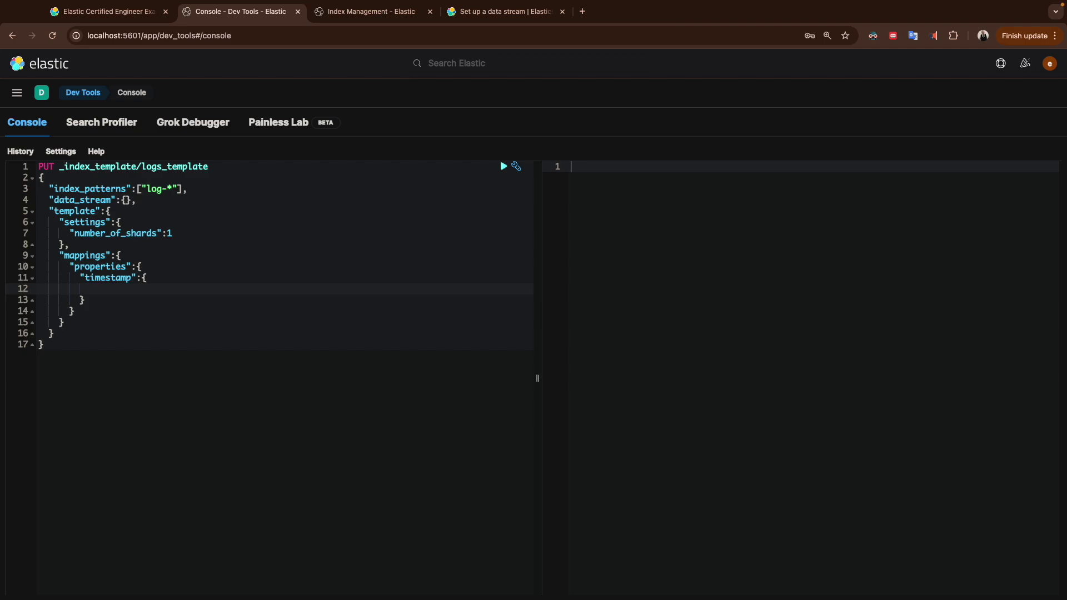
{"action": "type", "text": "\"type\": \"date"}
{"action": "left_click", "coordinate": [116, 300]}
{"action": "type", "text": ","}
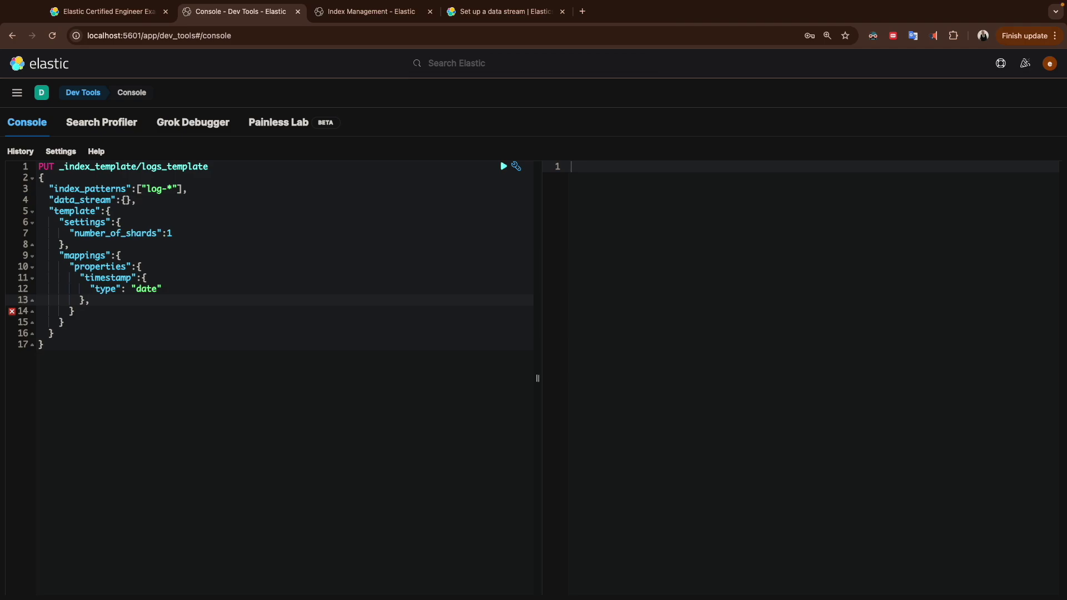
Step: Add a "message" property with type "text" below the timestamp property, and send the logs_template index template request
{"action": "key", "text": "Return"}
{"action": "type", "text": "\""}
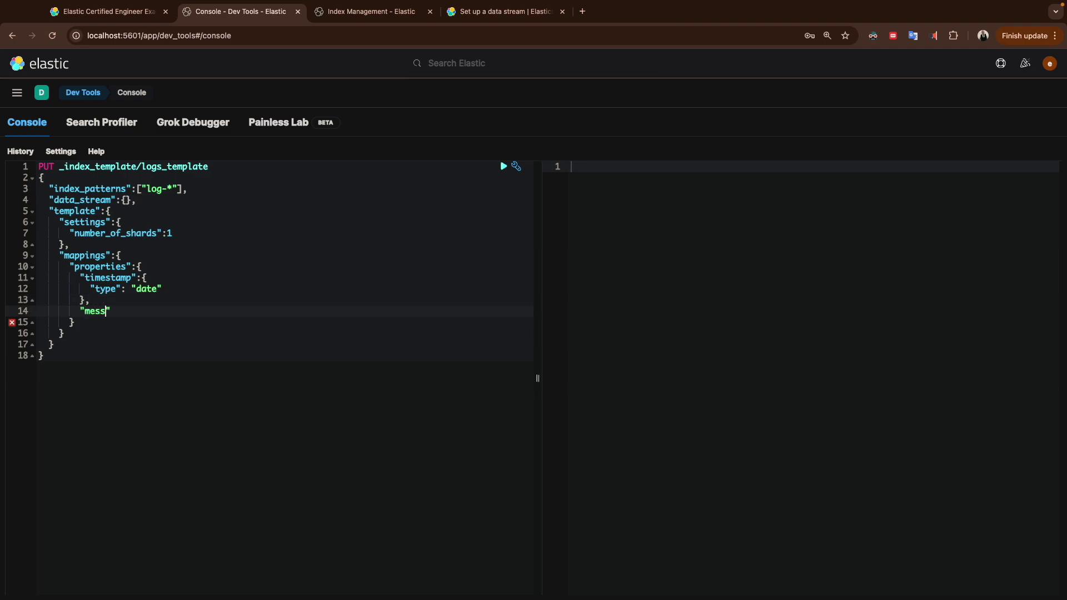
{"action": "type", "text": "message\":{"}
{"action": "key", "text": "Return"}
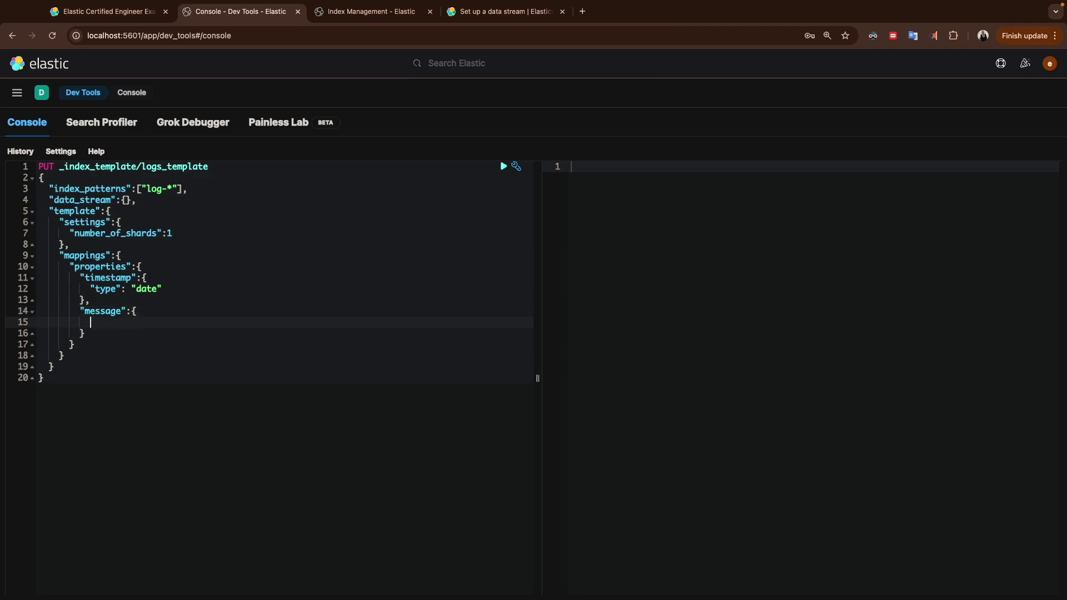
{"action": "type", "text": "\"type\": \"text"}
{"action": "left_click", "coordinate": [417, 223]}
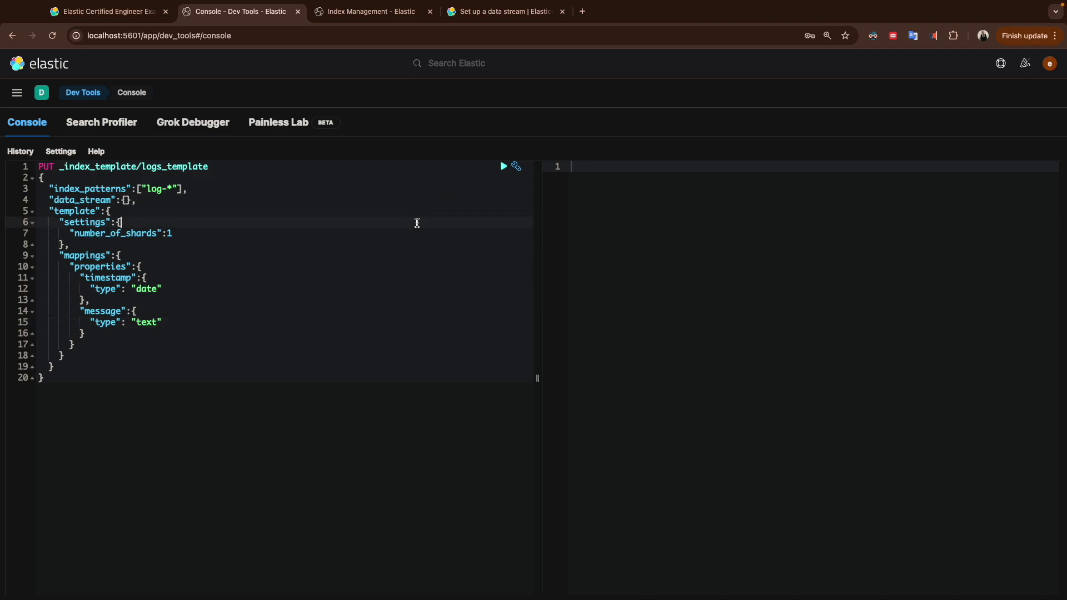
{"action": "left_click", "coordinate": [503, 166]}
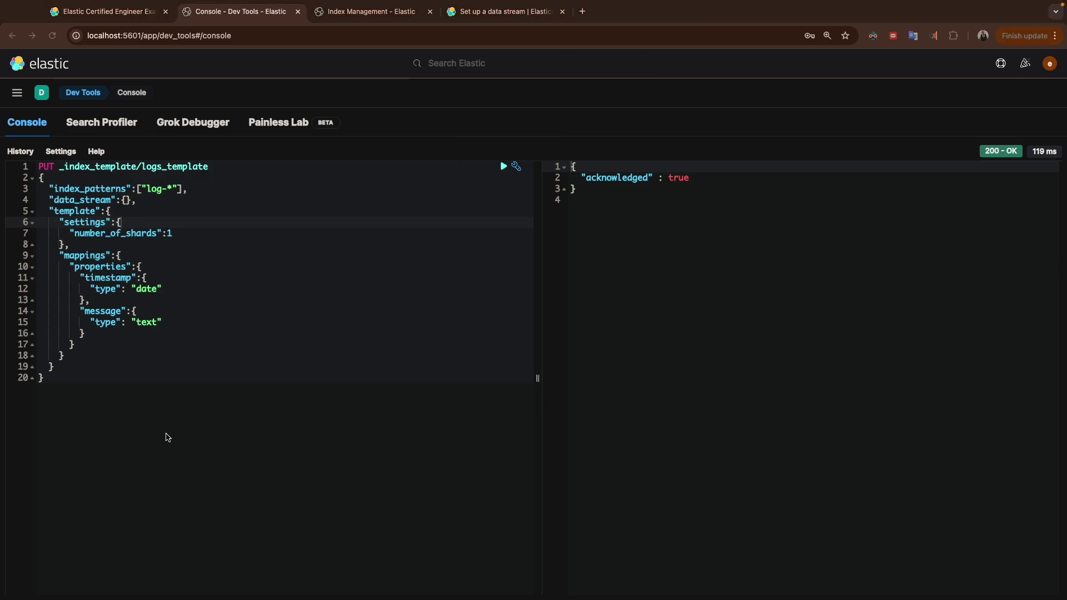
Step: Try to create the logs-app data stream by adding and running "PUT /_data_stream/logs-app" below the index template request
{"action": "left_click", "coordinate": [56, 377]}
{"action": "key", "text": "Return"}
{"action": "key", "text": "Return"}
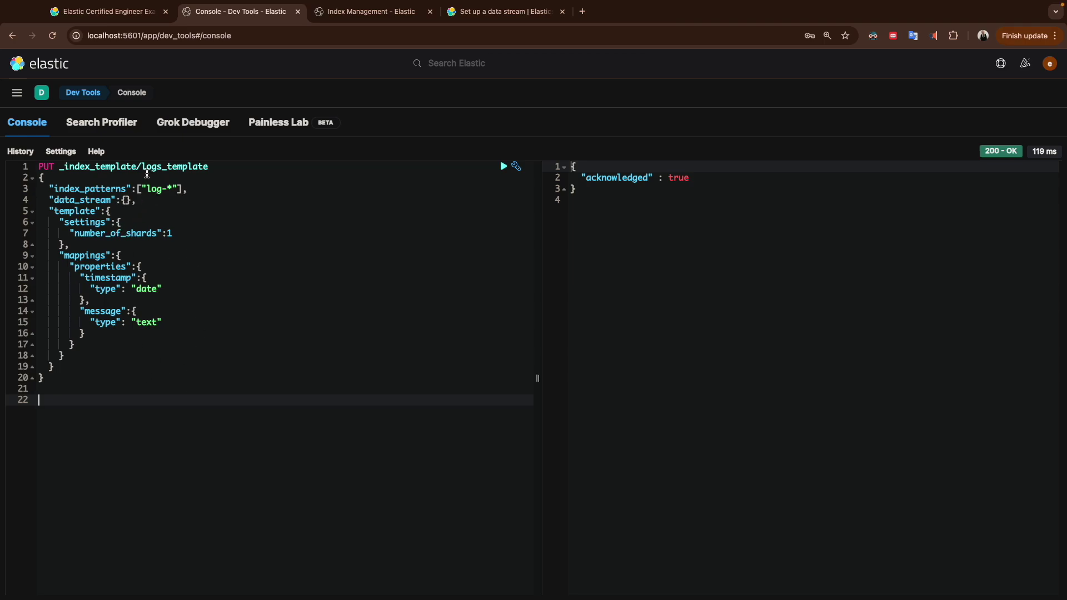
{"action": "left_click", "coordinate": [164, 168]}
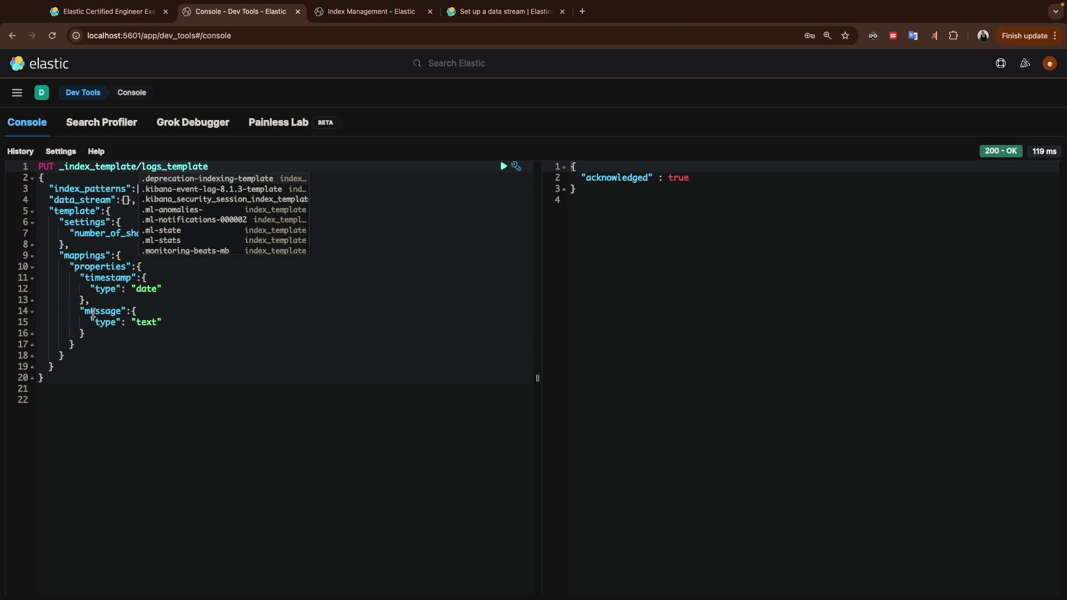
{"action": "left_click", "coordinate": [68, 397]}
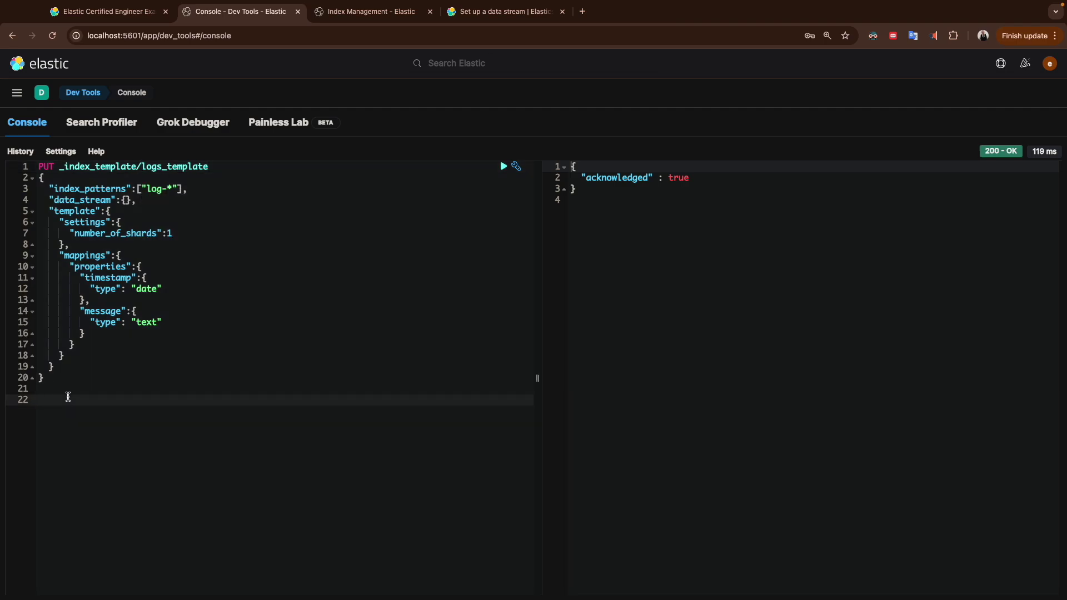
{"action": "type", "text": "PUT /_data"}
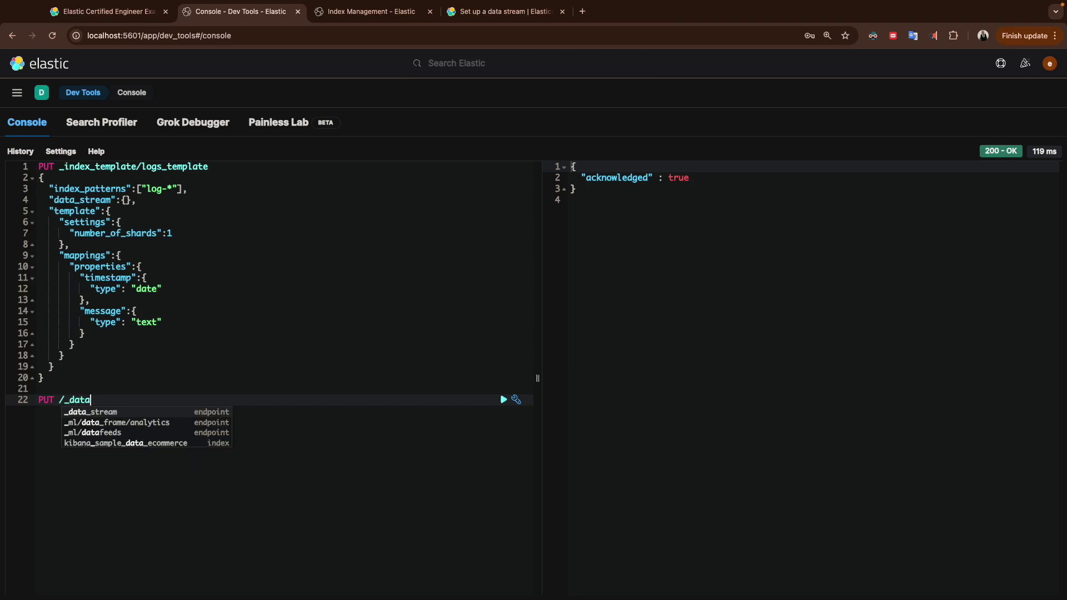
{"action": "key", "text": "Return"}
{"action": "type", "text": "/logs-app"}
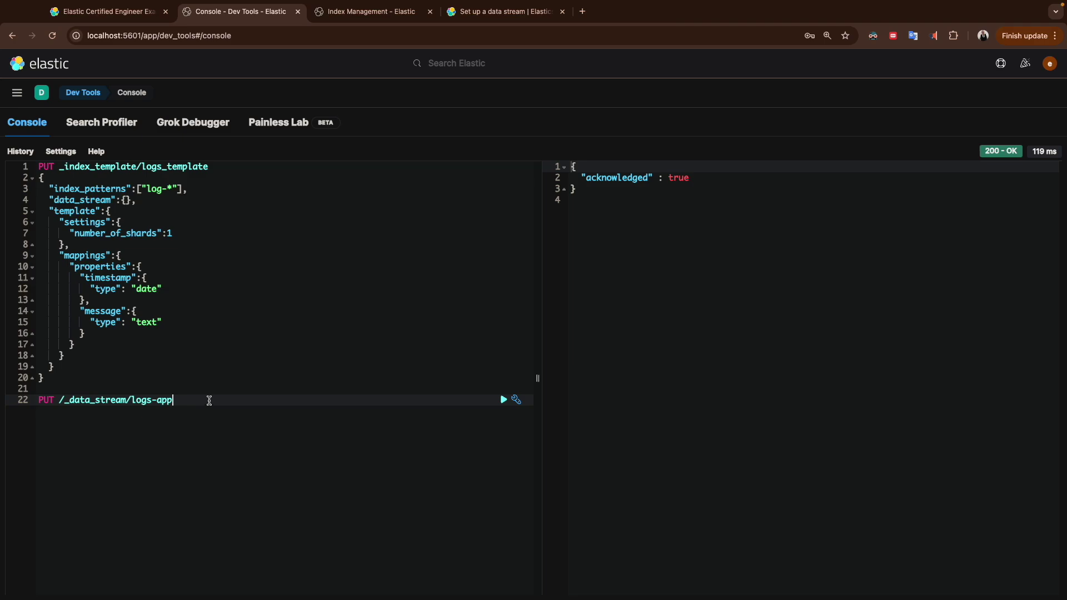
{"action": "key", "text": "ctrl+Return"}
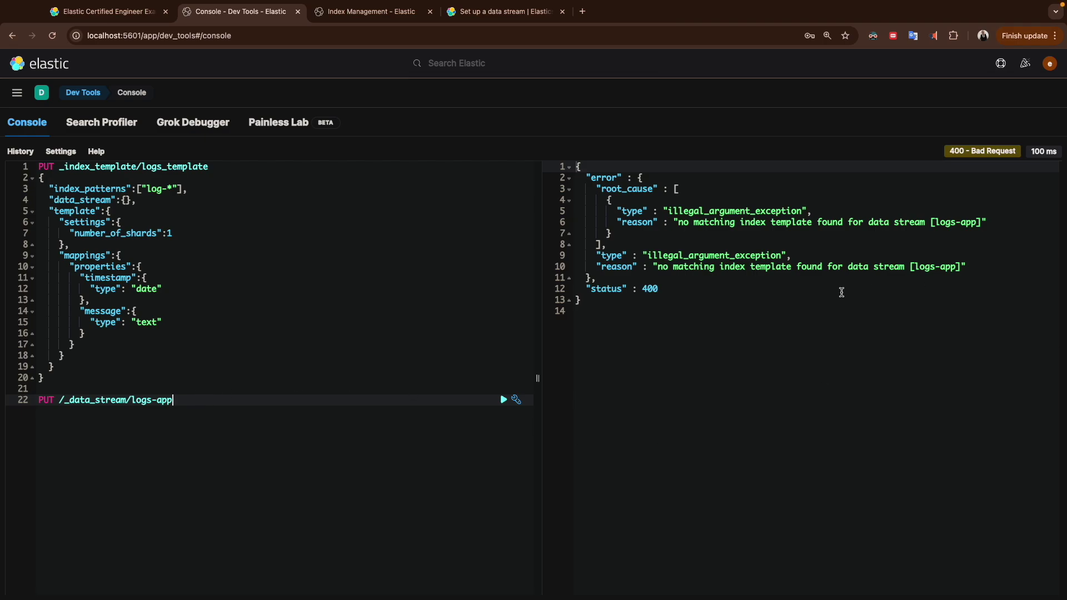
Step: Start a new "POST logs-" request below the data stream request, leaving a blank line between them
{"action": "key", "text": "Return"}
{"action": "key", "text": "Return"}
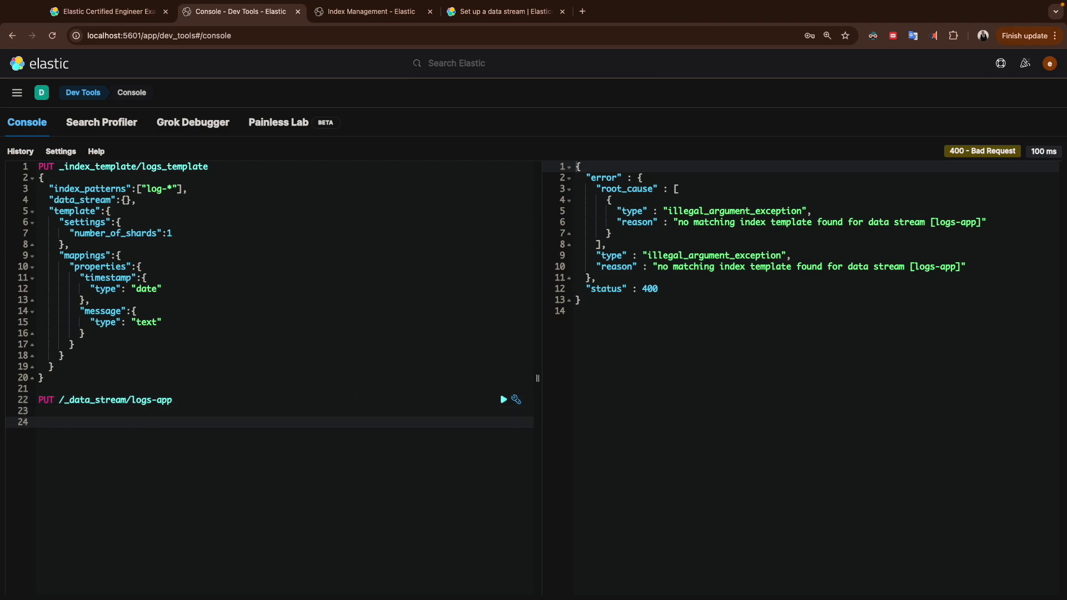
{"action": "type", "text": "POST _dq"}
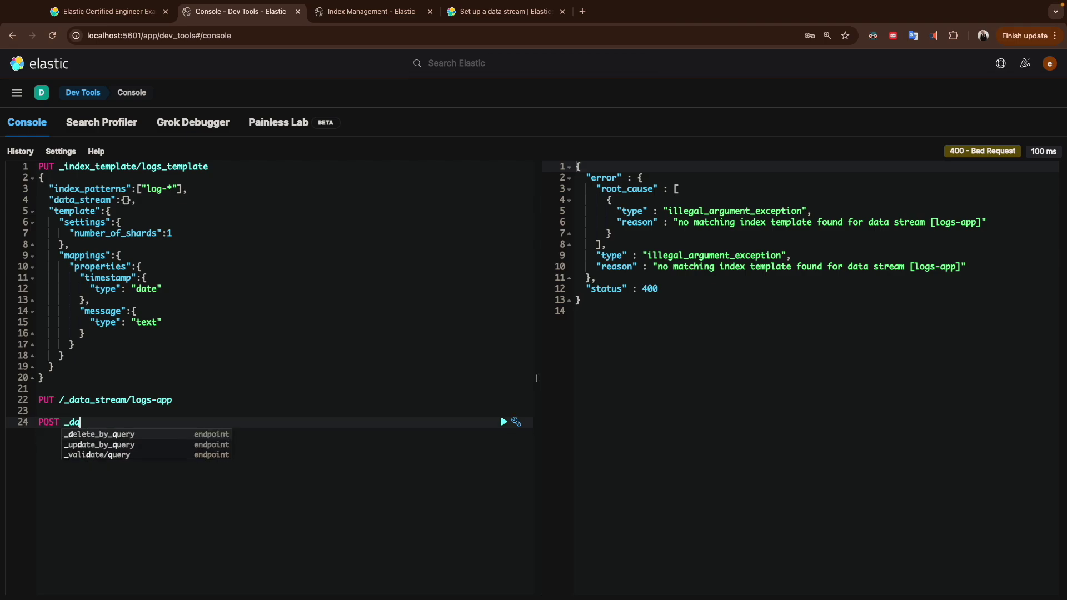
{"action": "key", "text": "BackSpace"}
{"action": "type", "text": "a"}
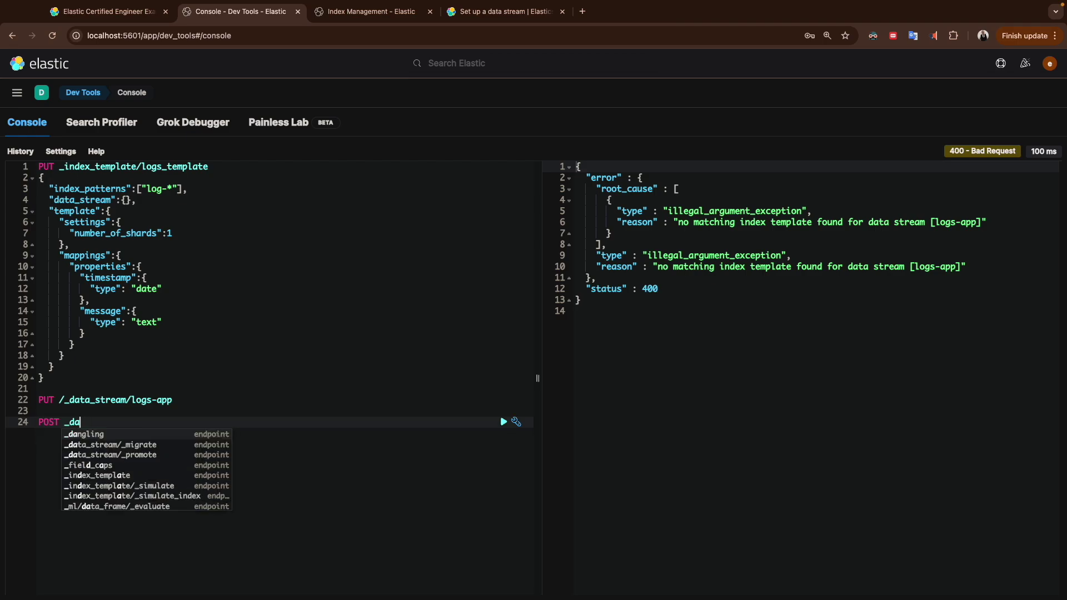
{"action": "type", "text": "ta"}
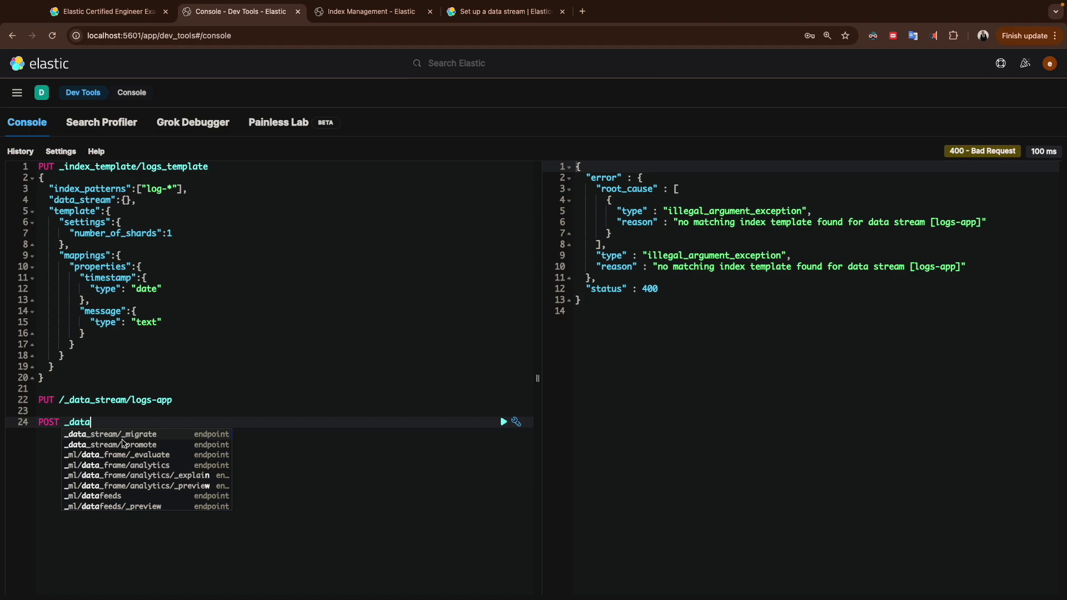
{"action": "key", "text": "BackSpace"}
{"action": "key", "text": "BackSpace"}
{"action": "key", "text": "BackSpace"}
{"action": "key", "text": "BackSpace"}
{"action": "key", "text": "BackSpace"}
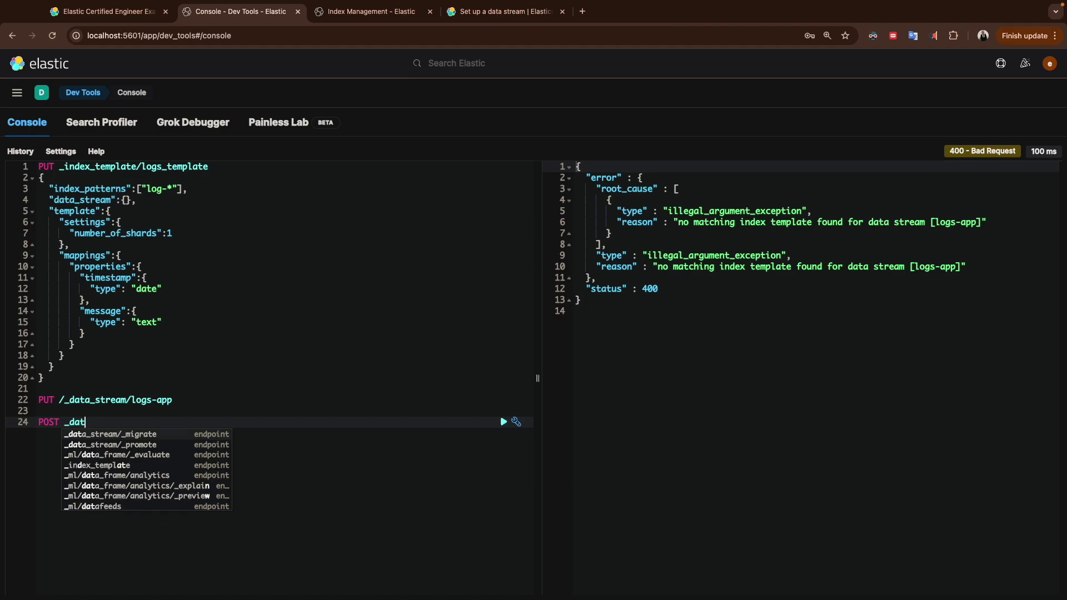
{"action": "type", "text": "l"}
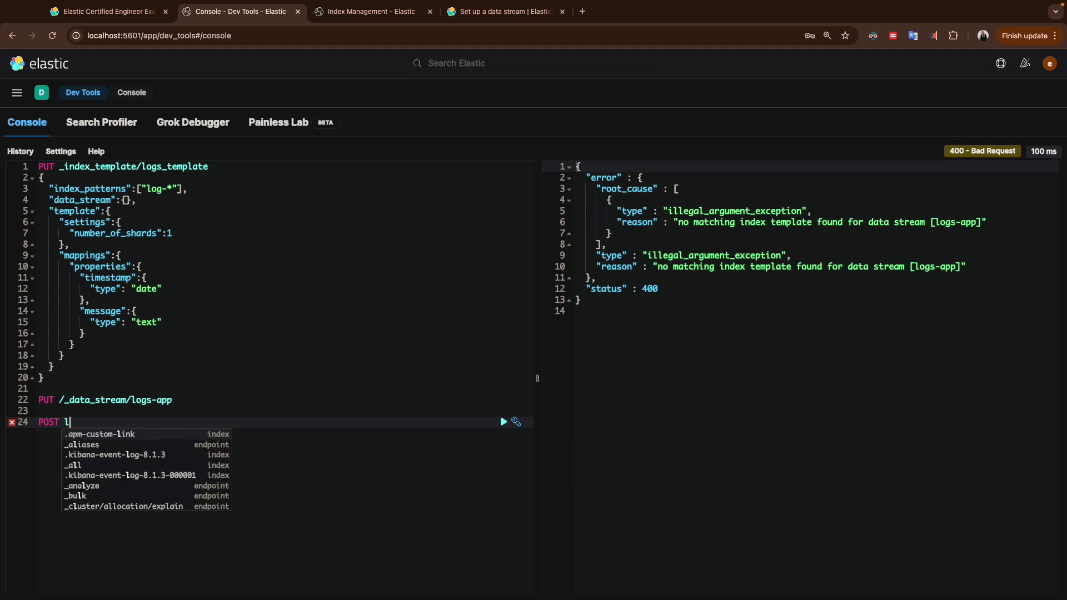
{"action": "type", "text": "ogs-"}
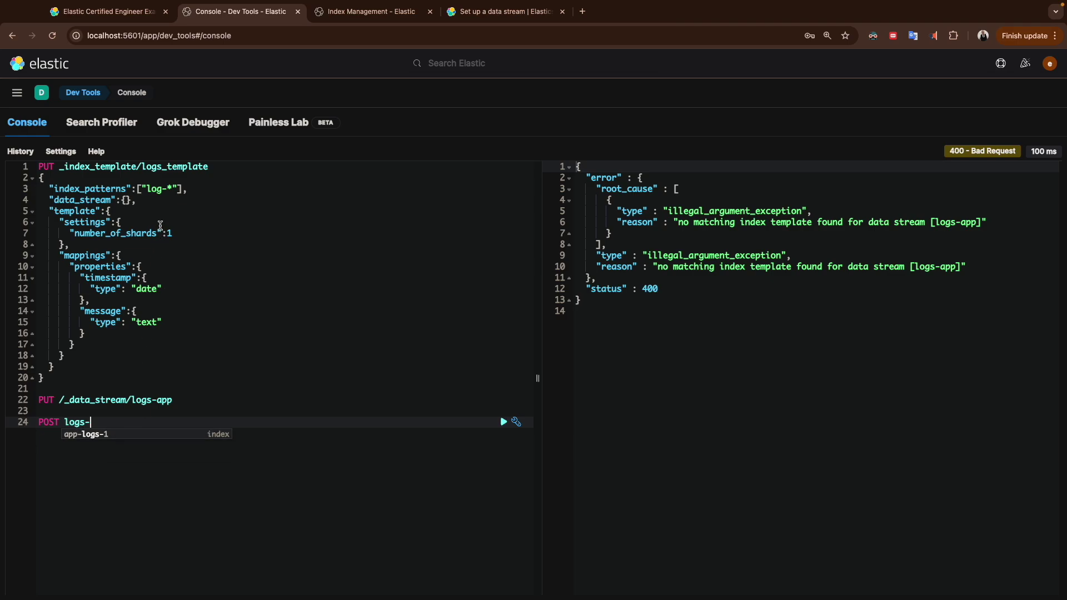
Step: Change the data stream name in the PUT request to log-app and send the request
{"action": "left_click", "coordinate": [153, 400]}
{"action": "key", "text": "BackSpace"}
{"action": "key", "text": "BackSpace"}
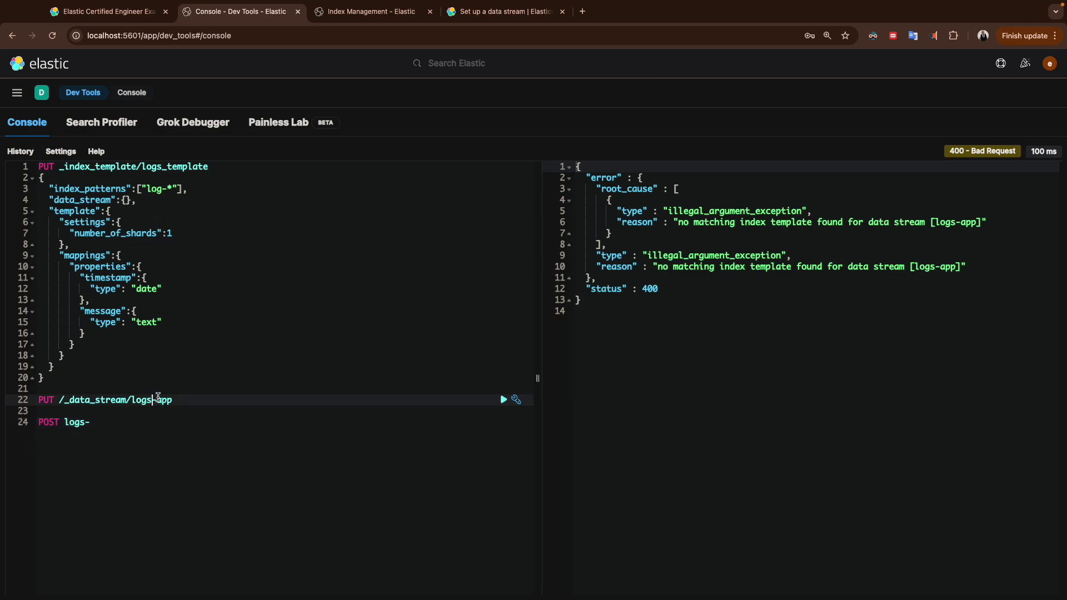
{"action": "type", "text": "g"}
{"action": "left_click", "coordinate": [504, 400]}
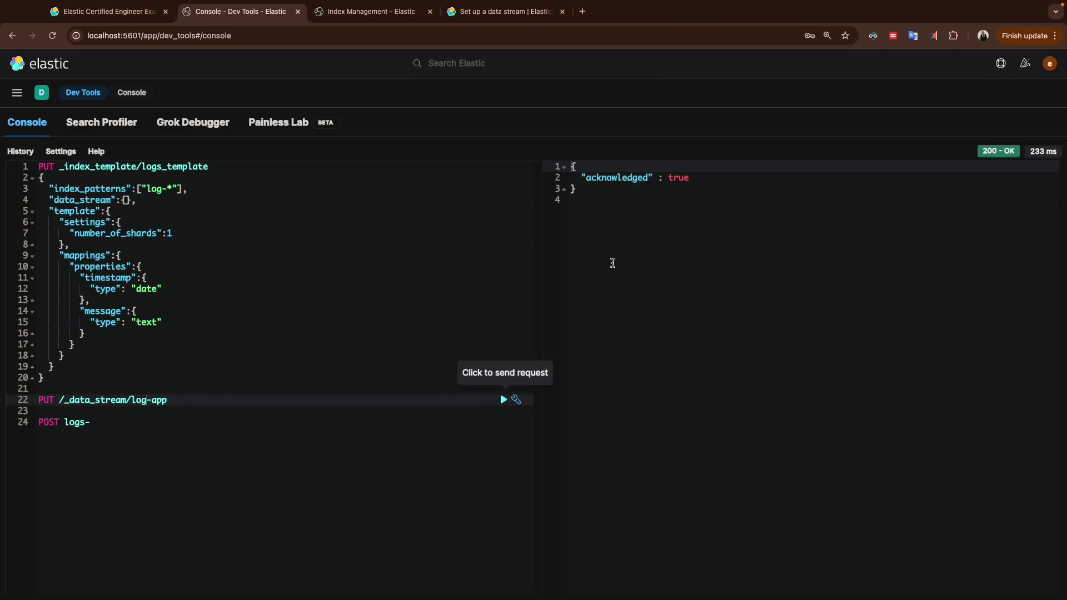
Step: Change the target of the POST request to log-app
{"action": "left_click", "coordinate": [106, 422]}
{"action": "key", "text": "BackSpace"}
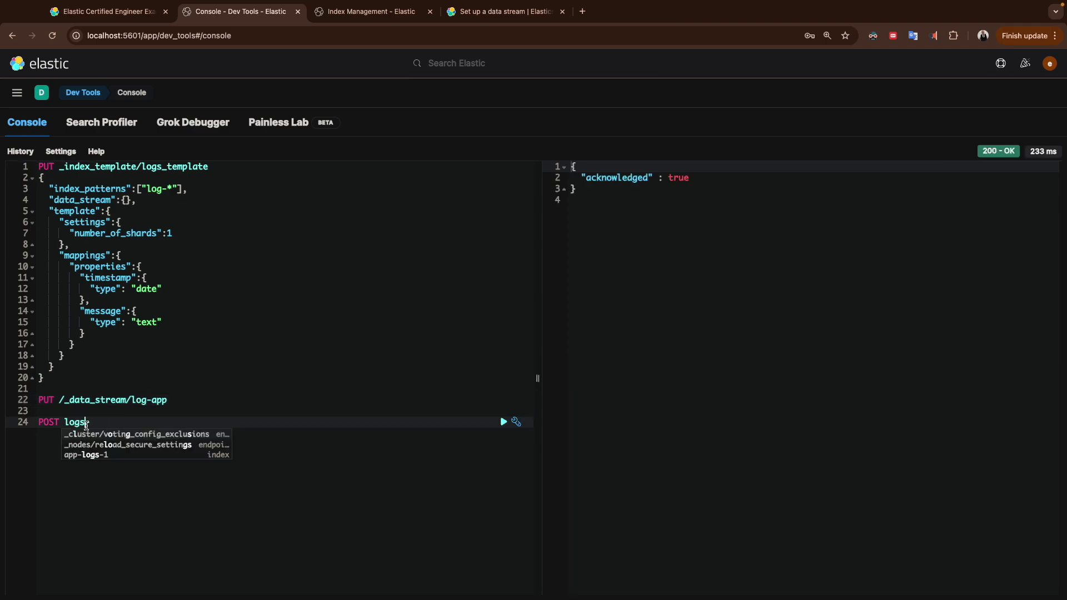
{"action": "key", "text": "BackSpace"}
{"action": "type", "text": "-"}
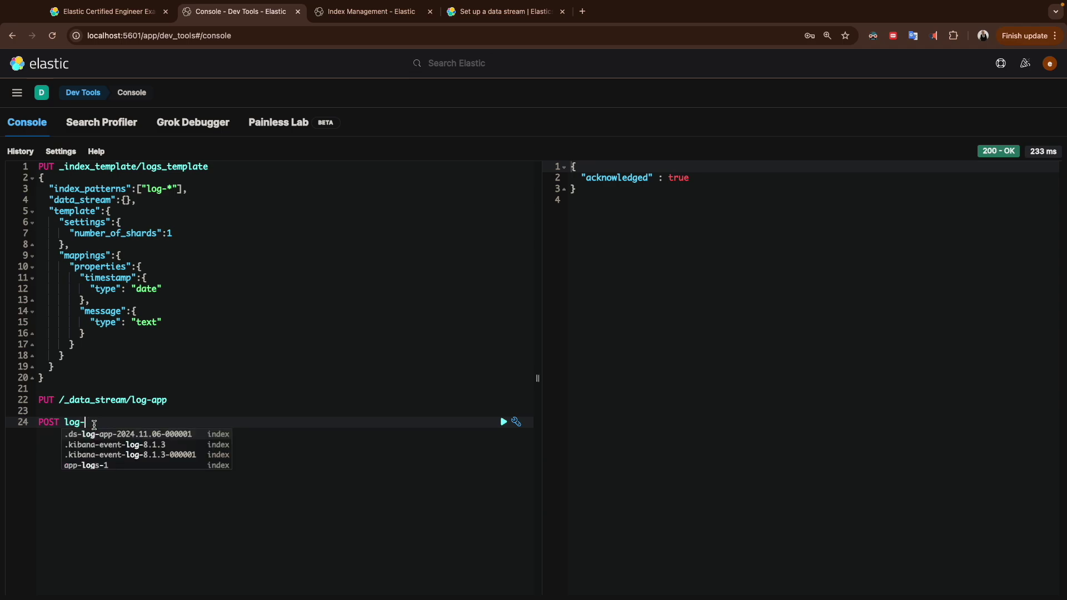
{"action": "type", "text": "app"}
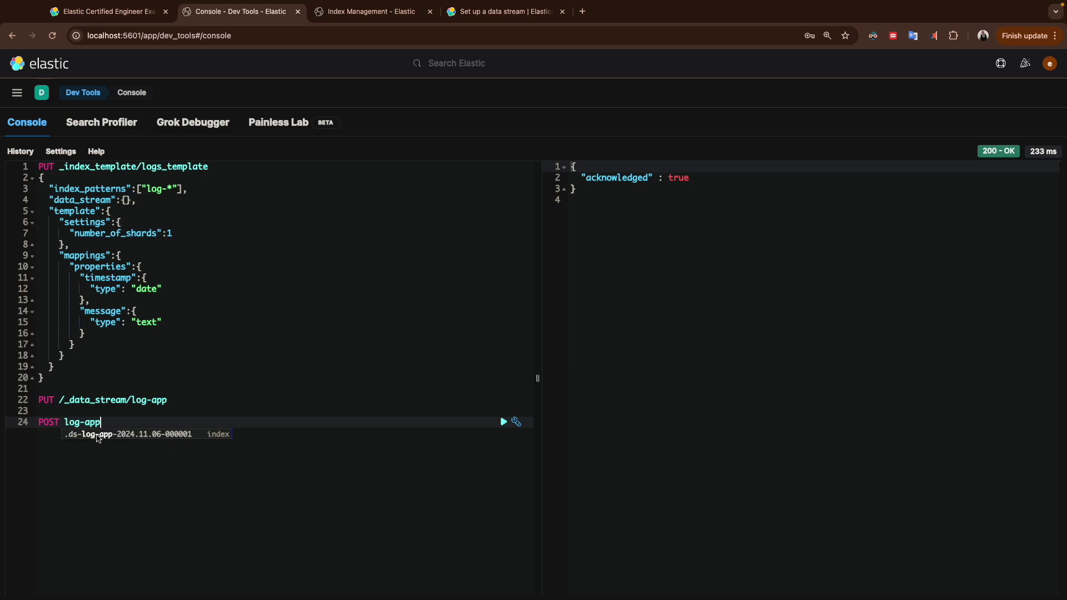
Step: Add and run "GET .ds-log-app-2024.11.06-000001" below the data stream request, and examine the backing index's settings in the response
{"action": "left_click", "coordinate": [182, 399]}
{"action": "key", "text": "Return"}
{"action": "type", "text": "GET .d"}
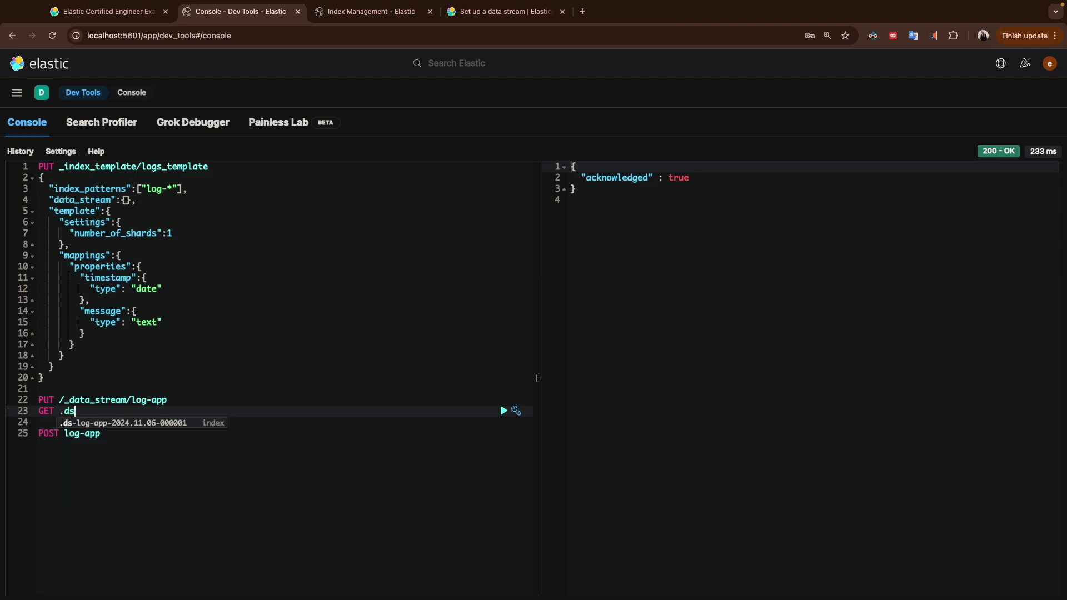
{"action": "type", "text": "s"}
{"action": "left_click", "coordinate": [113, 423]}
{"action": "key", "text": "super+Return"}
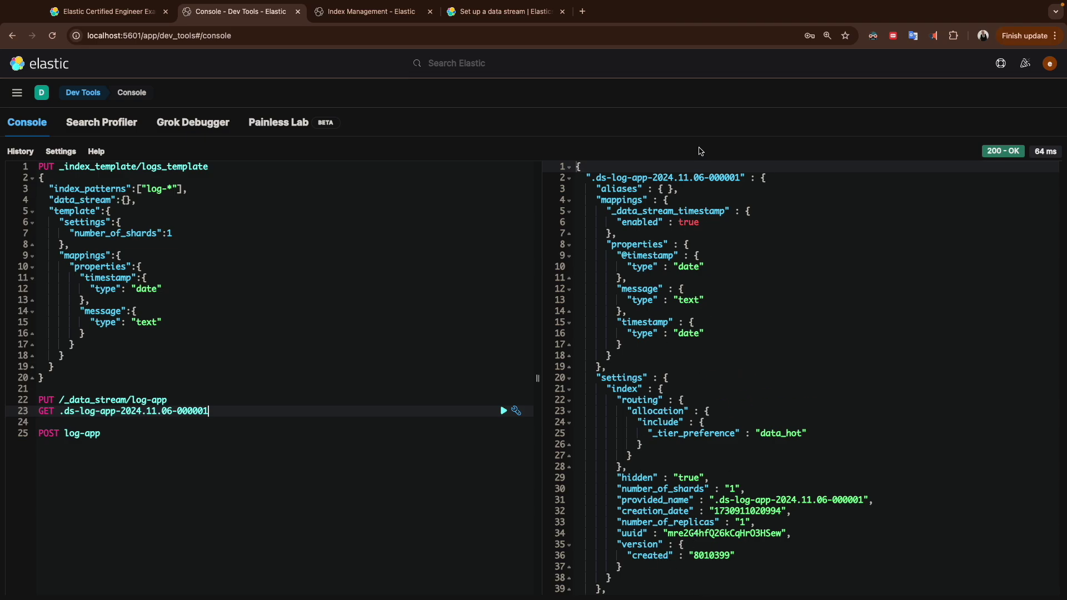
{"action": "left_click_drag", "start_coordinate": [762, 433], "coordinate": [781, 431]}
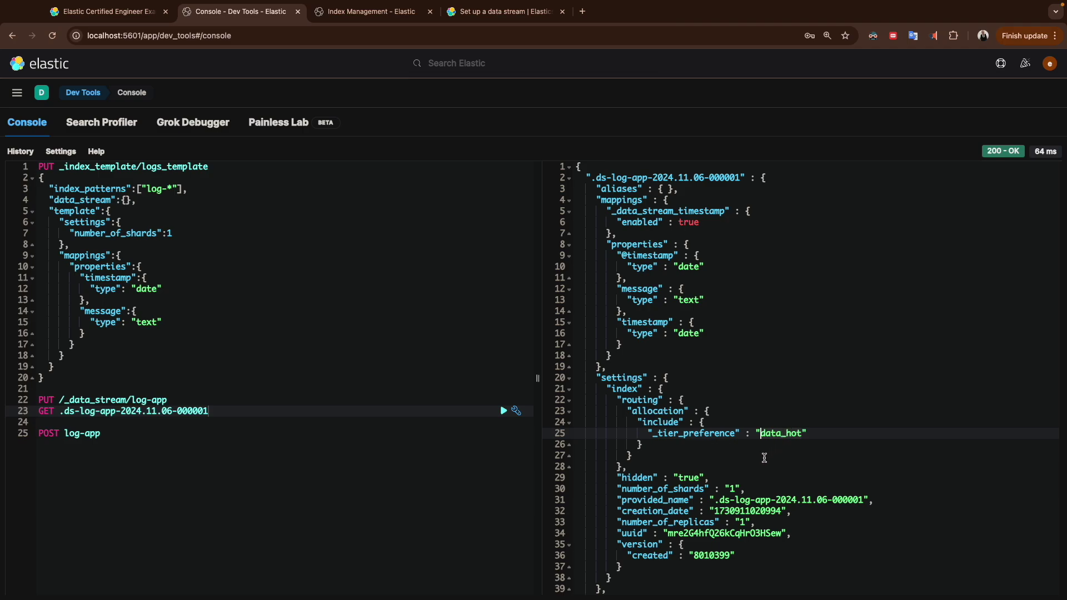
{"action": "left_click", "coordinate": [704, 489]}
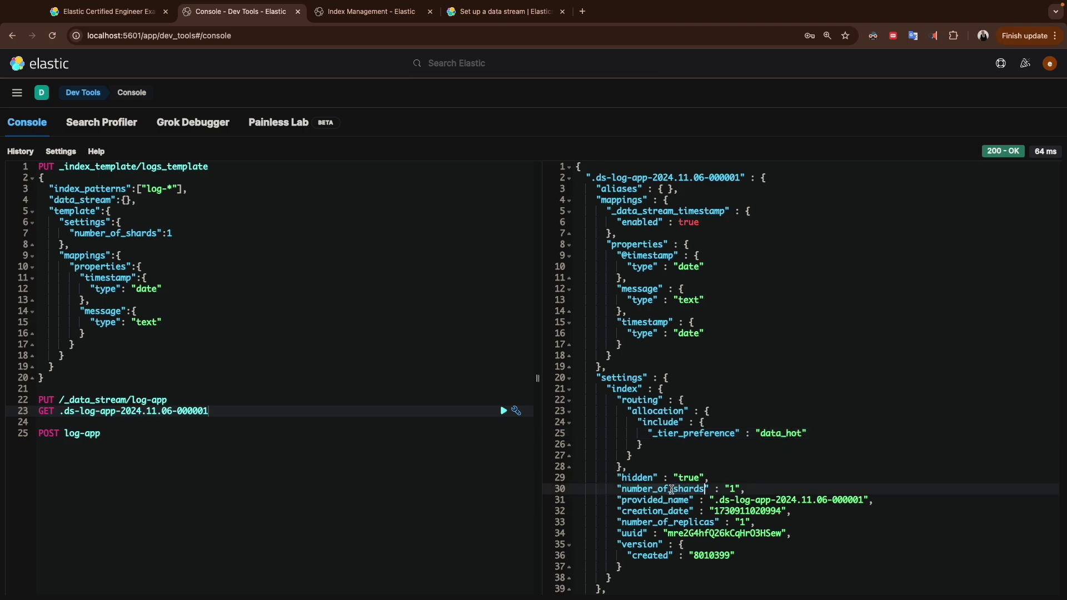
{"action": "left_click", "coordinate": [734, 500]}
{"action": "left_click", "coordinate": [777, 500]}
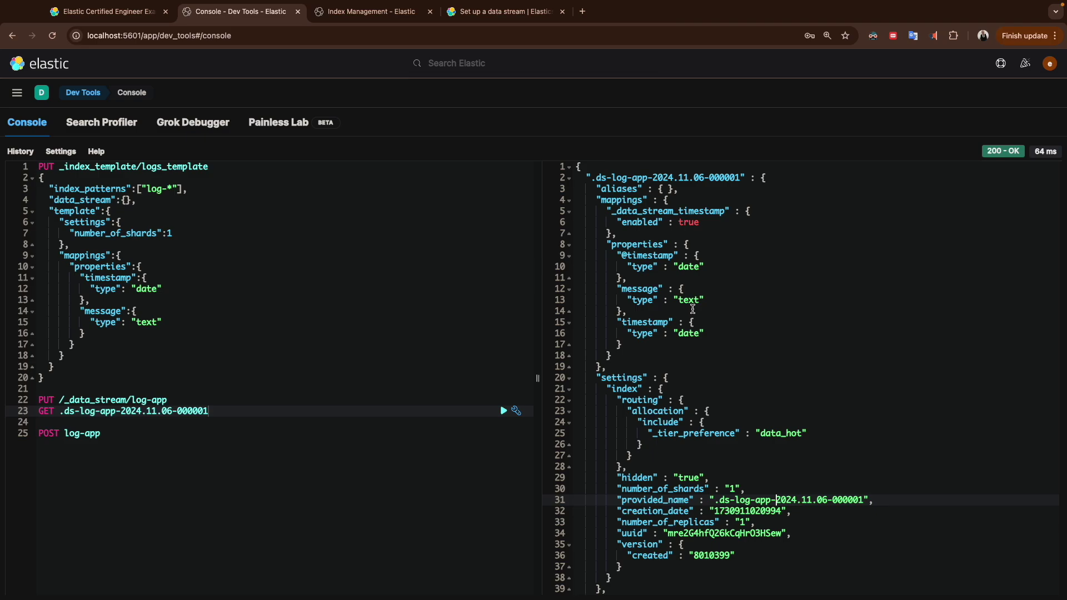
Step: Extend the POST request to "log-app/_doc" and start a JSON body in braces below it
{"action": "left_click", "coordinate": [111, 437]}
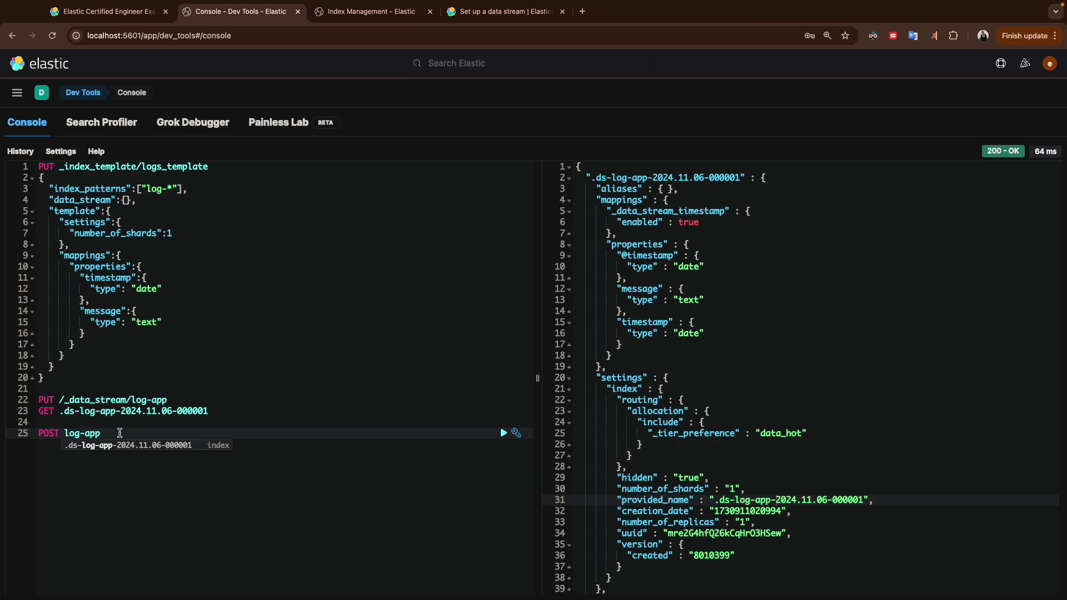
{"action": "type", "text": "/_doc"}
{"action": "key", "text": "Return"}
{"action": "type", "text": "{"}
{"action": "key", "text": "Return"}
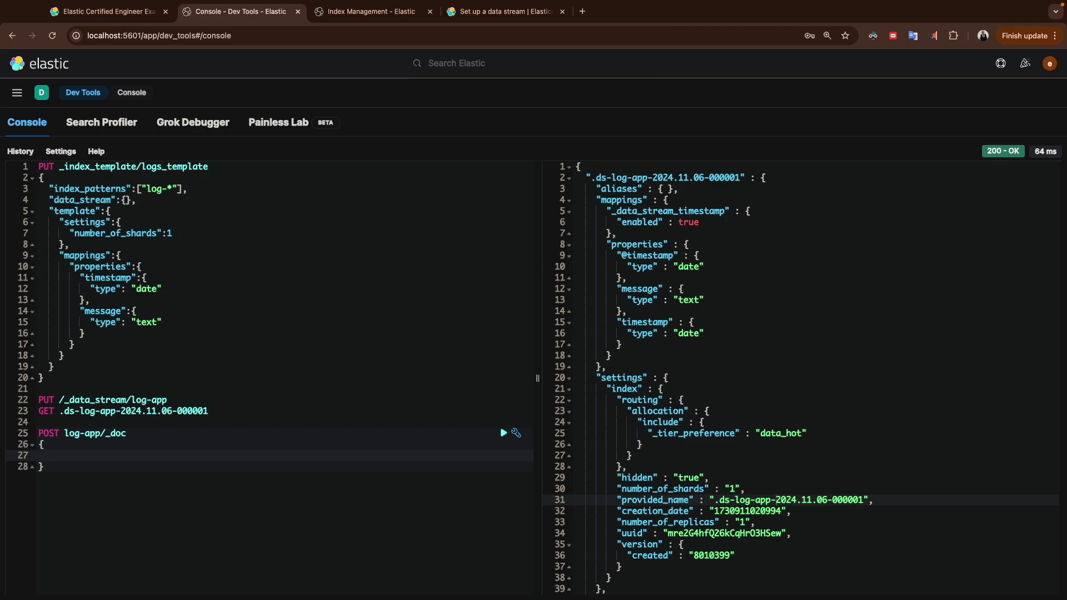
{"action": "type", "text": "\"@timestamp\":"}
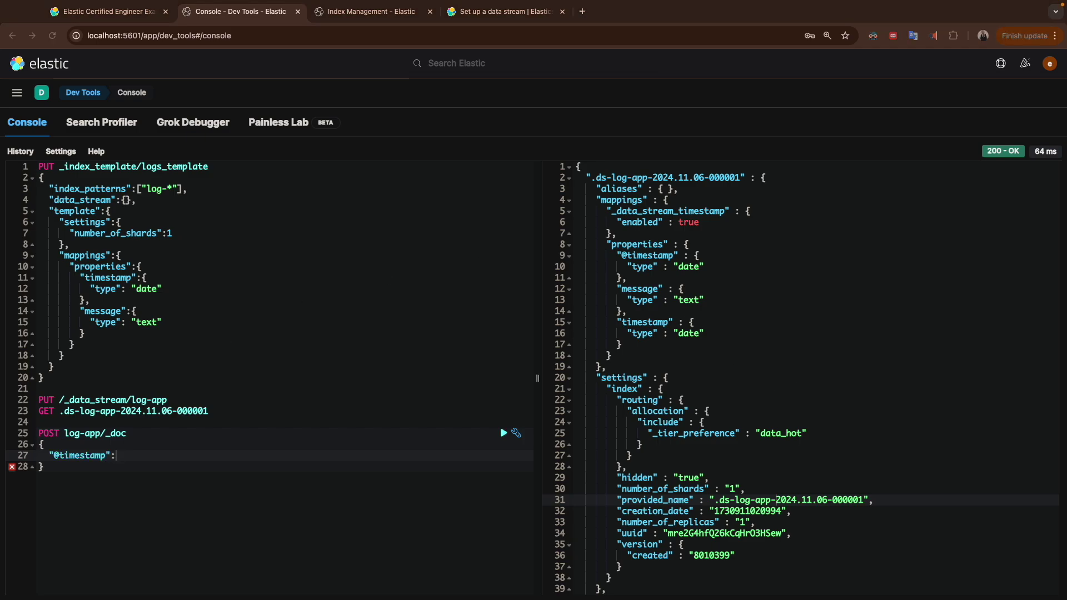
{"action": "left_click", "coordinate": [141, 458]}
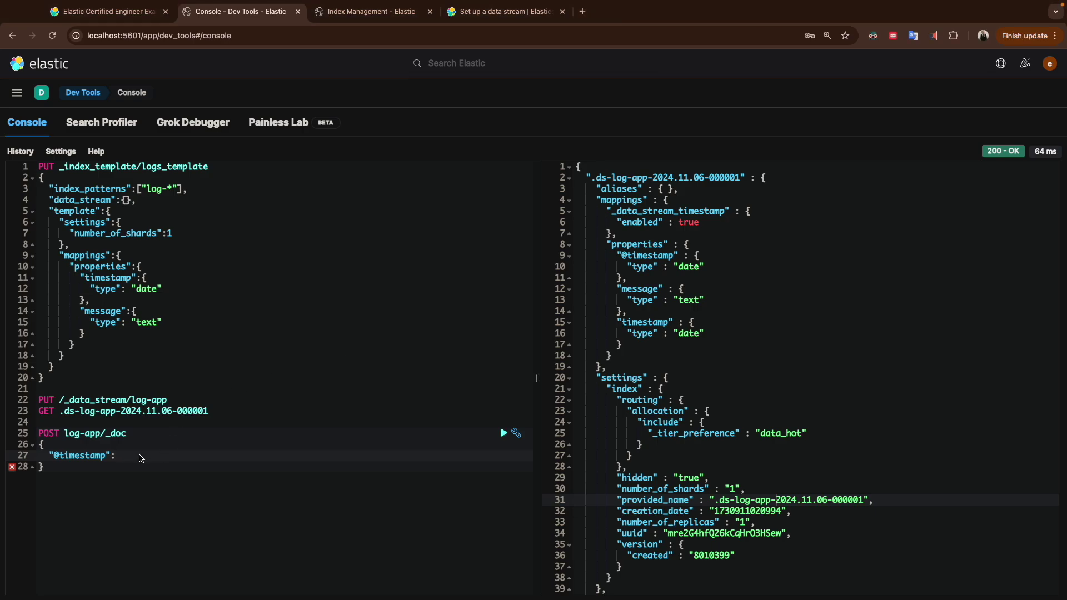
{"action": "type", "text": "\"2024-11-06T14:12:00Z\","}
{"action": "key", "text": "Return"}
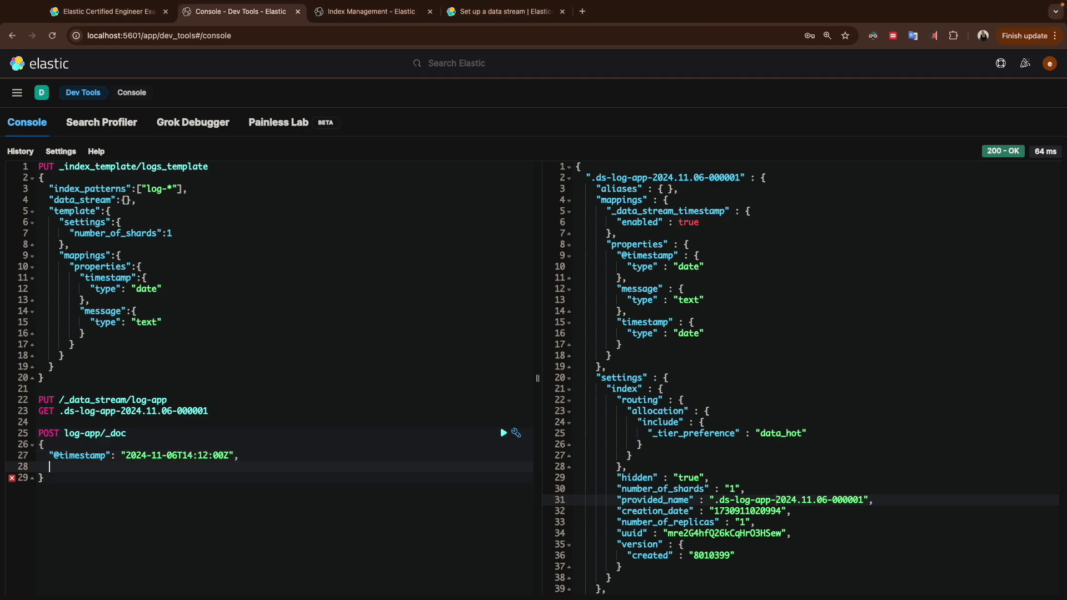
Step: Add a "message" field with "User login attempt failed", send the document request, and check the index name in the response
{"action": "type", "text": "\"messga"}
{"action": "key", "text": "BackSpace"}
{"action": "key", "text": "BackSpace"}
{"action": "type", "text": "age"}
{"action": "type", "text": ":"}
{"action": "type", "text": "User L"}
{"action": "type", "text": "ogin"}
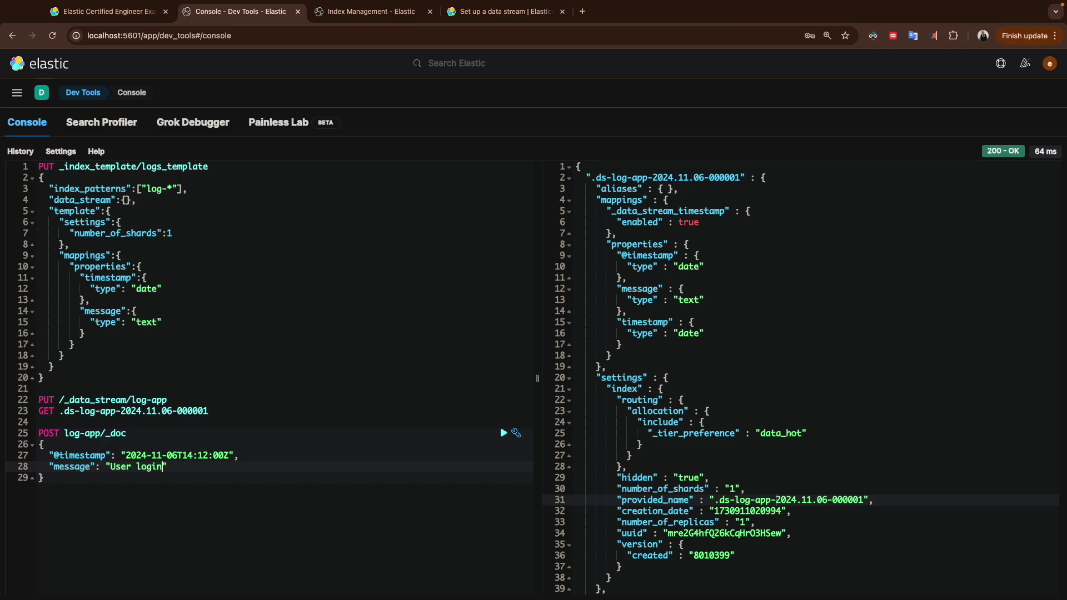
{"action": "type", "text": " attempt failed"}
{"action": "left_click", "coordinate": [503, 433]}
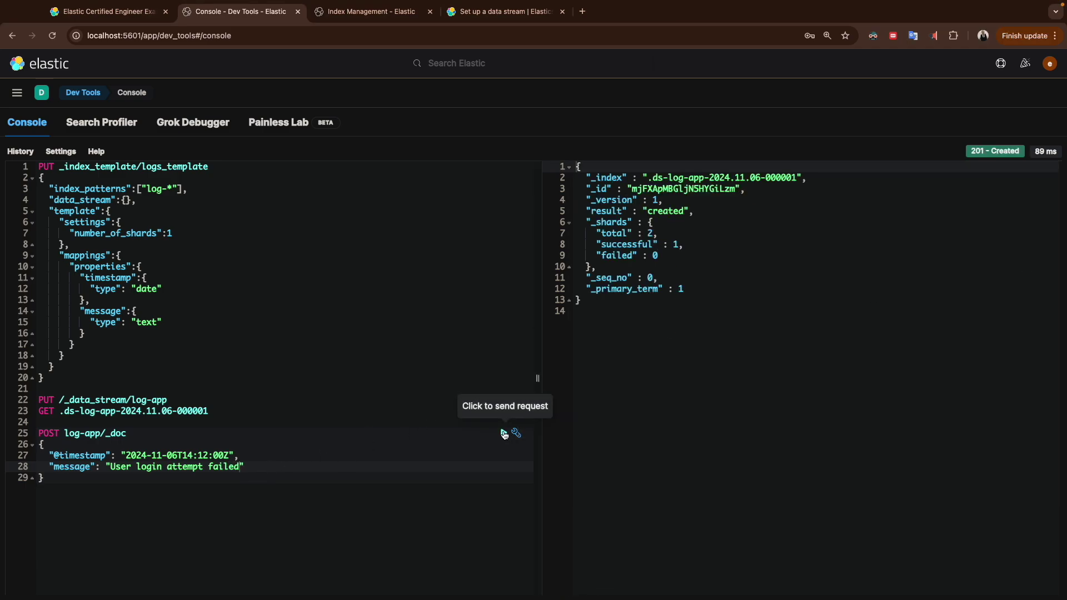
{"action": "left_click", "coordinate": [654, 178]}
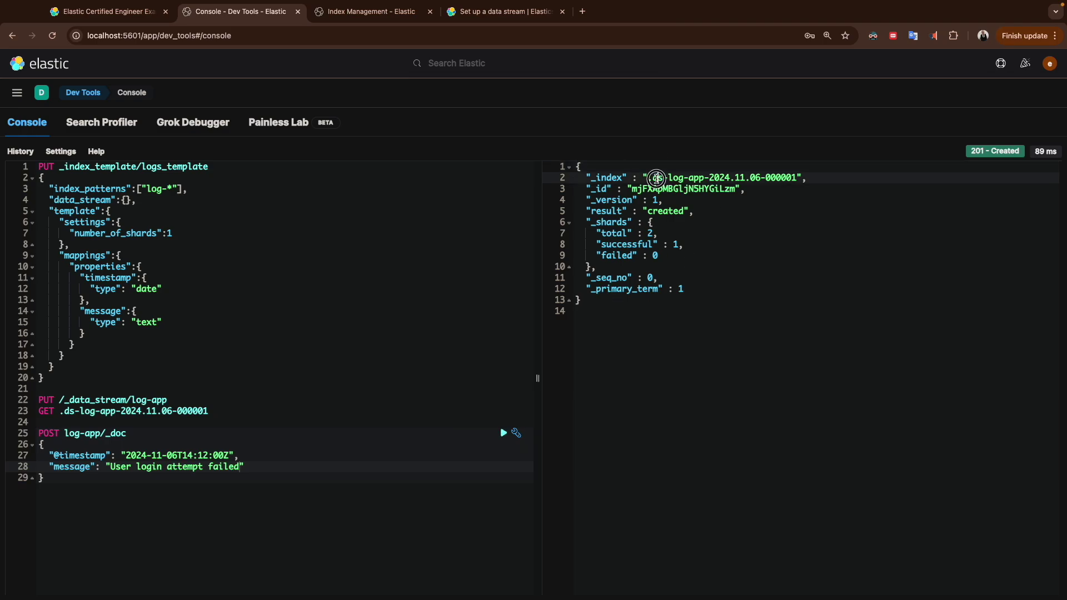
{"action": "left_click_drag", "start_coordinate": [653, 178], "coordinate": [797, 177]}
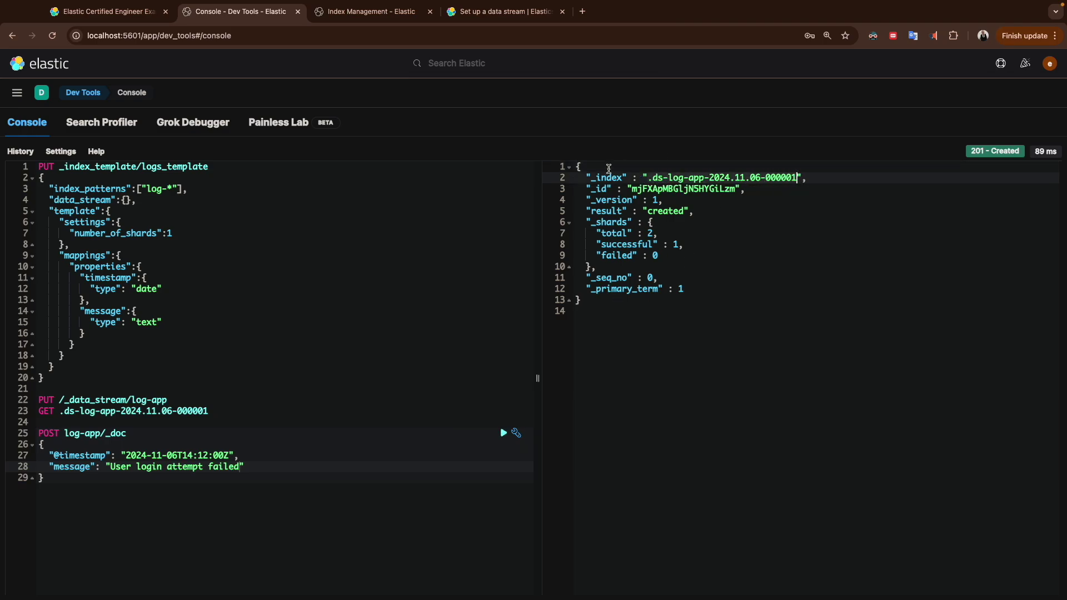
Step: In Index Management, view the details of the log-app data stream, and list the indices with hidden ones included
{"action": "left_click", "coordinate": [371, 12]}
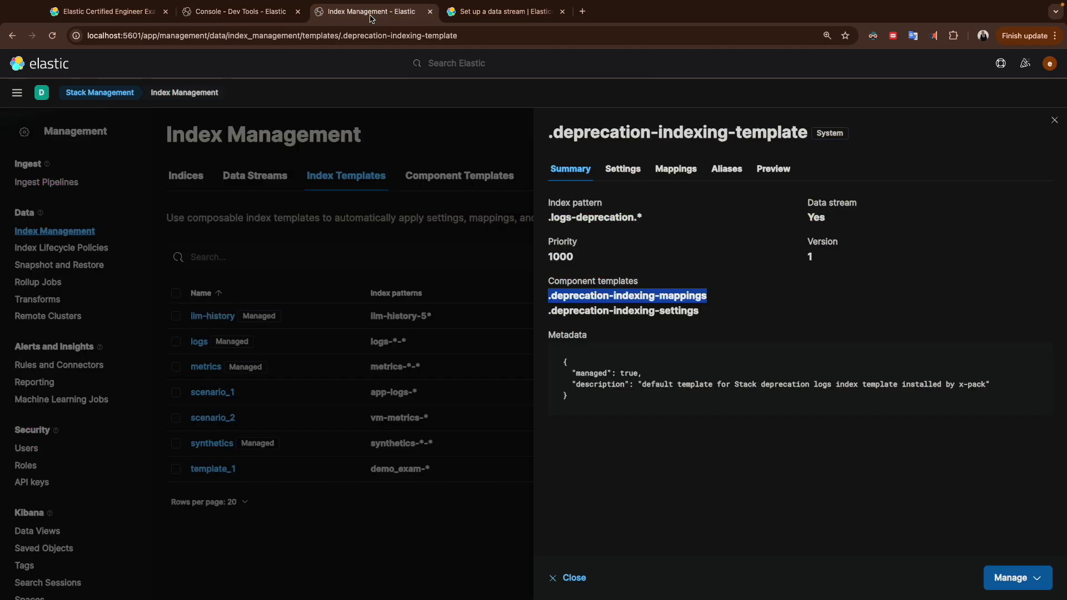
{"action": "left_click", "coordinate": [287, 250]}
{"action": "left_click", "coordinate": [256, 175]}
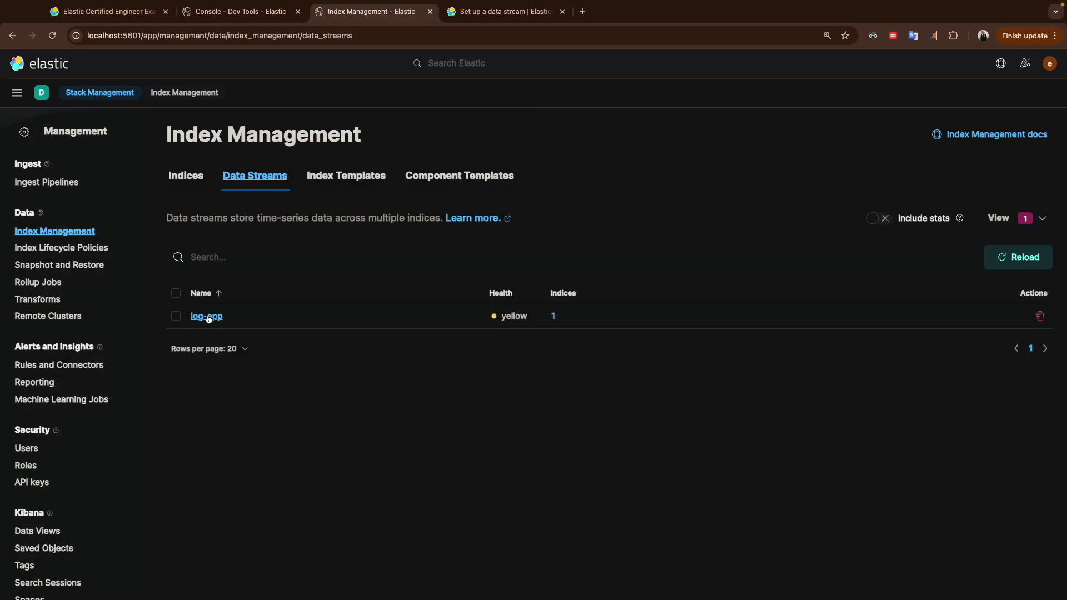
{"action": "left_click", "coordinate": [206, 315]}
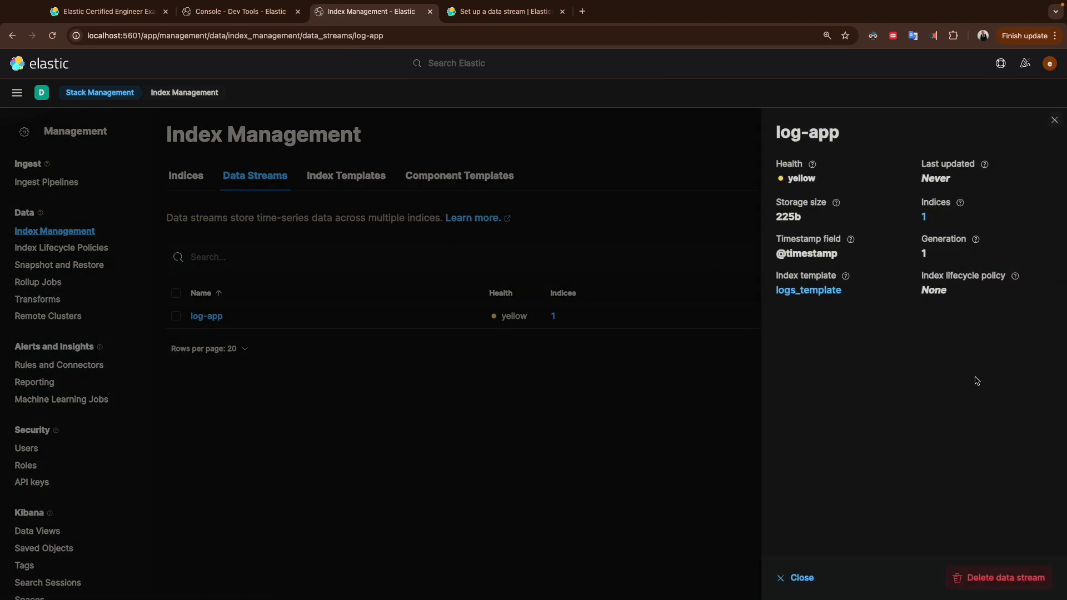
{"action": "left_click", "coordinate": [573, 400]}
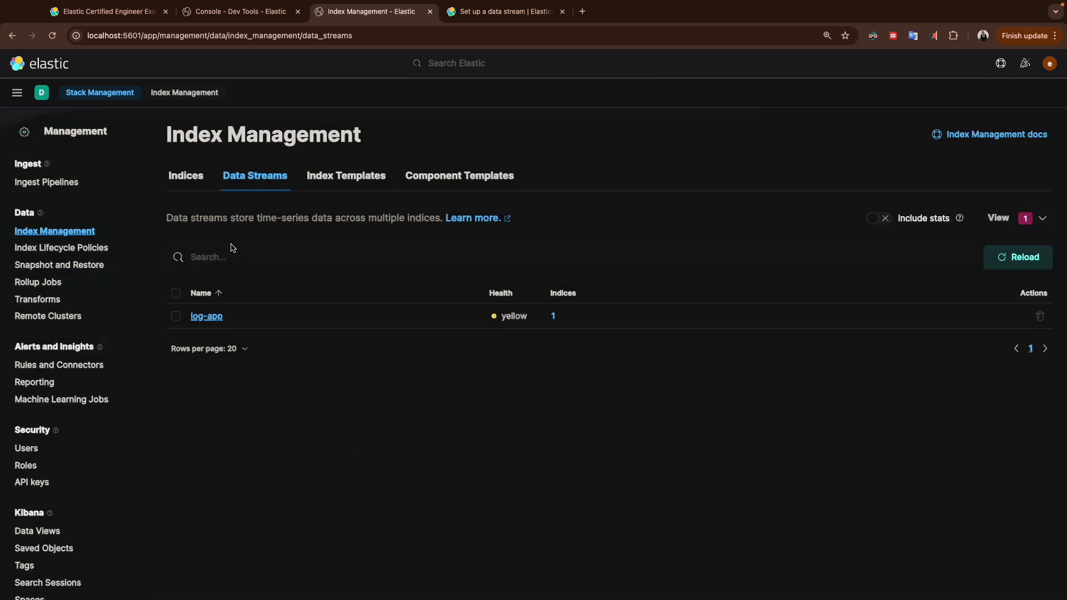
{"action": "left_click", "coordinate": [185, 176]}
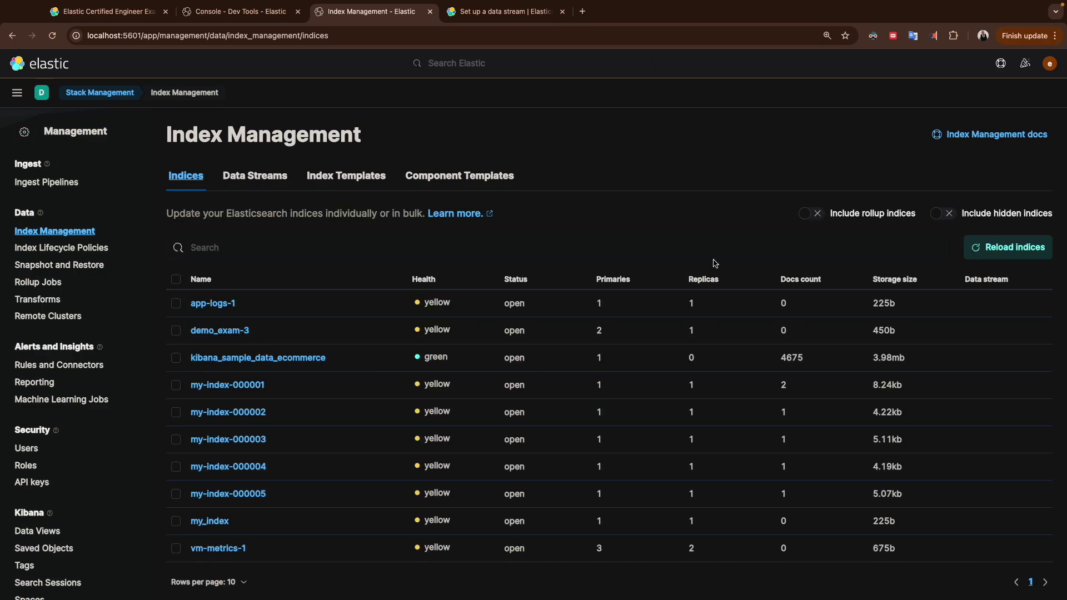
{"action": "left_click", "coordinate": [945, 215]}
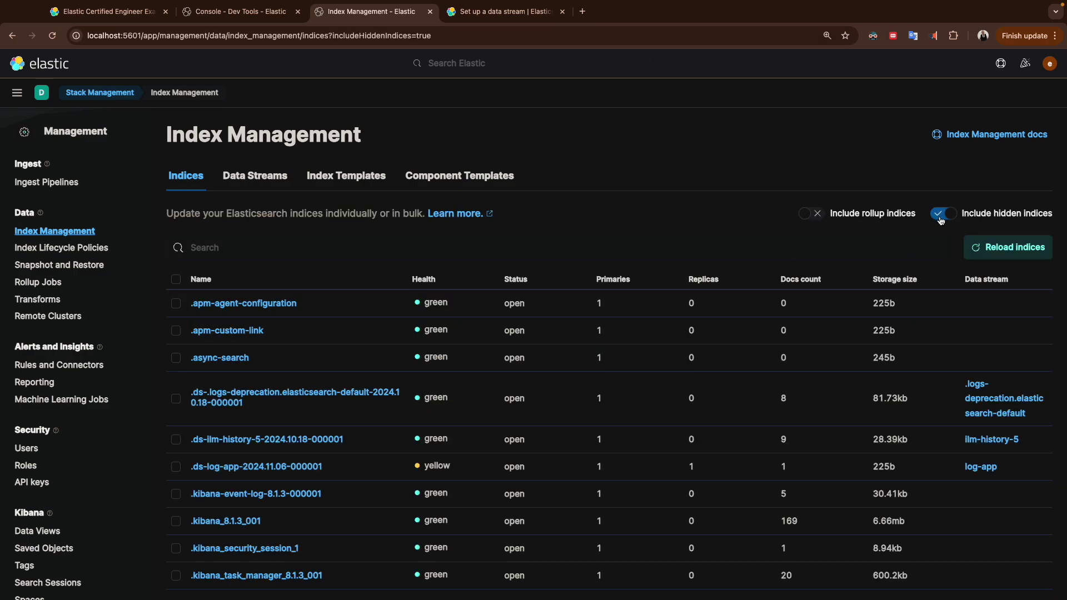